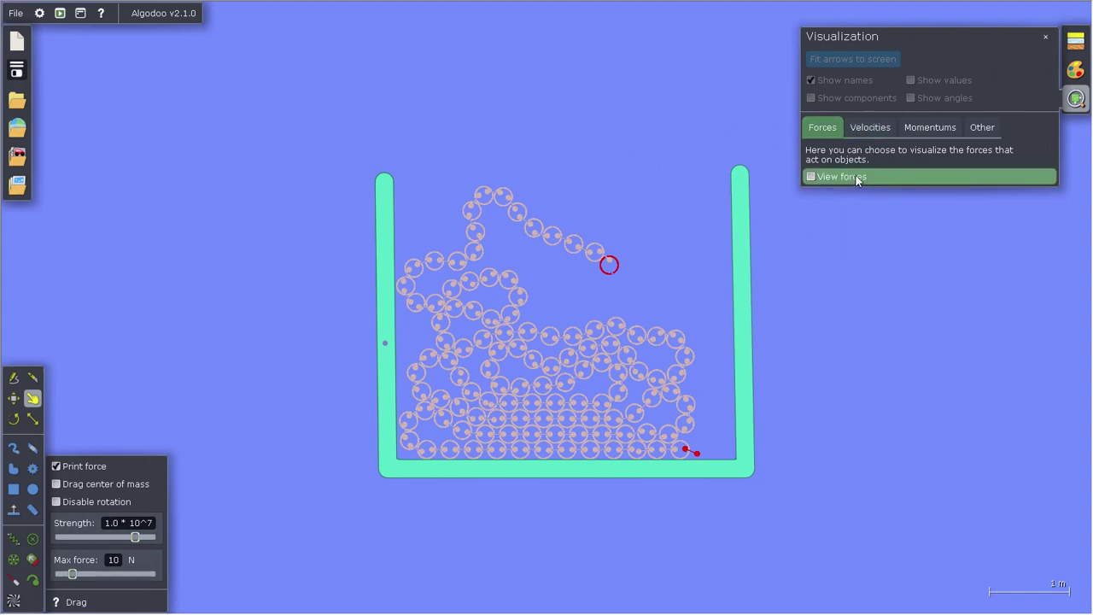
Look through the visualization options for forces, velocities and momentums.
{"action": "left_click", "coordinate": [870, 127]}
{"action": "left_click", "coordinate": [930, 127]}
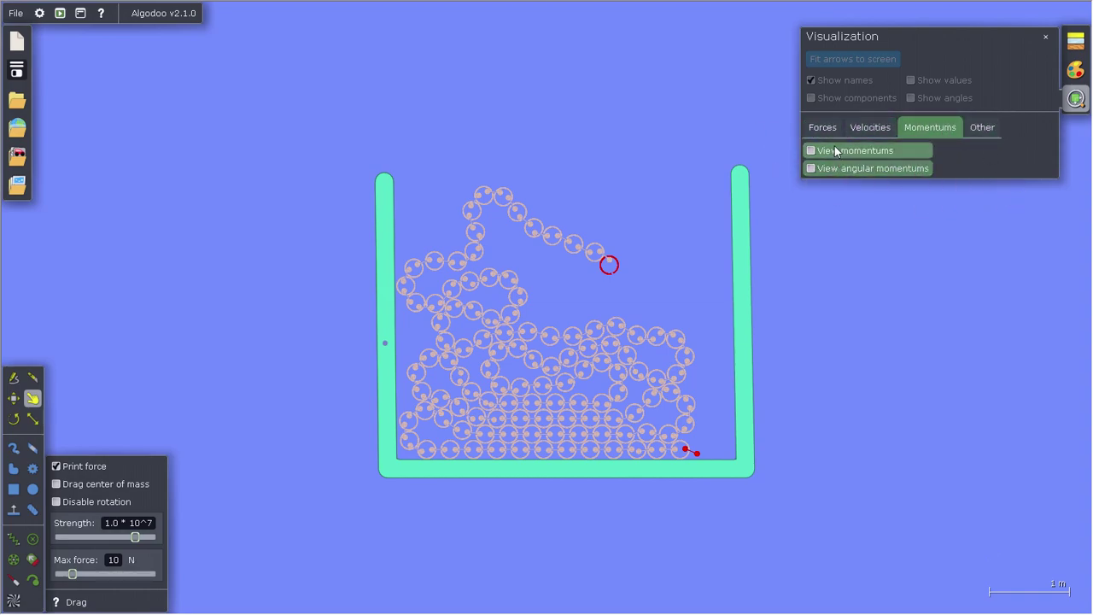
{"action": "left_click", "coordinate": [816, 131]}
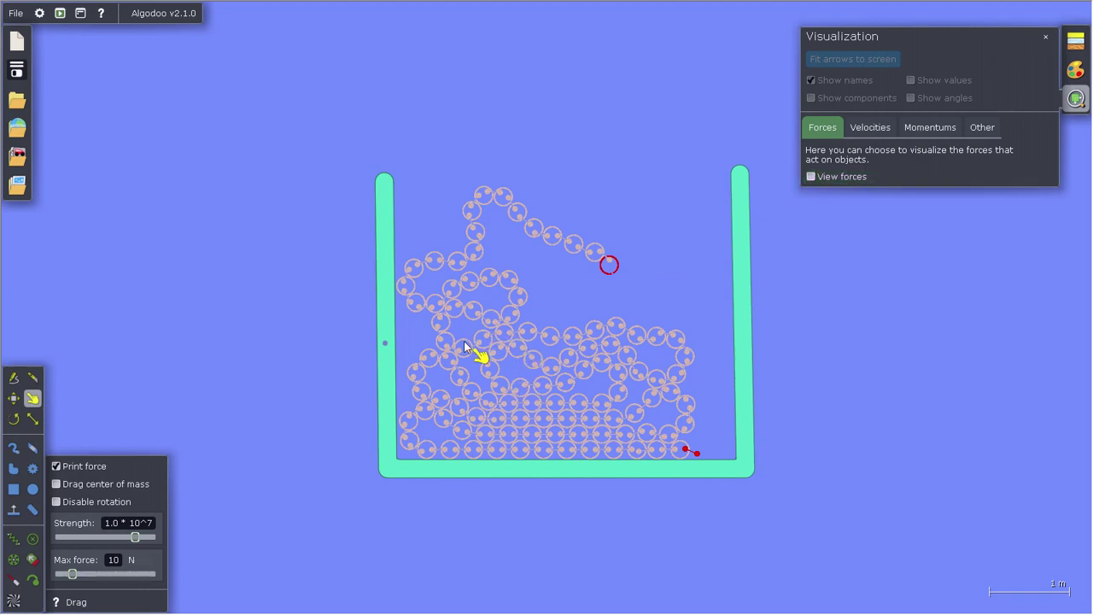
{"action": "left_click", "coordinate": [871, 130]}
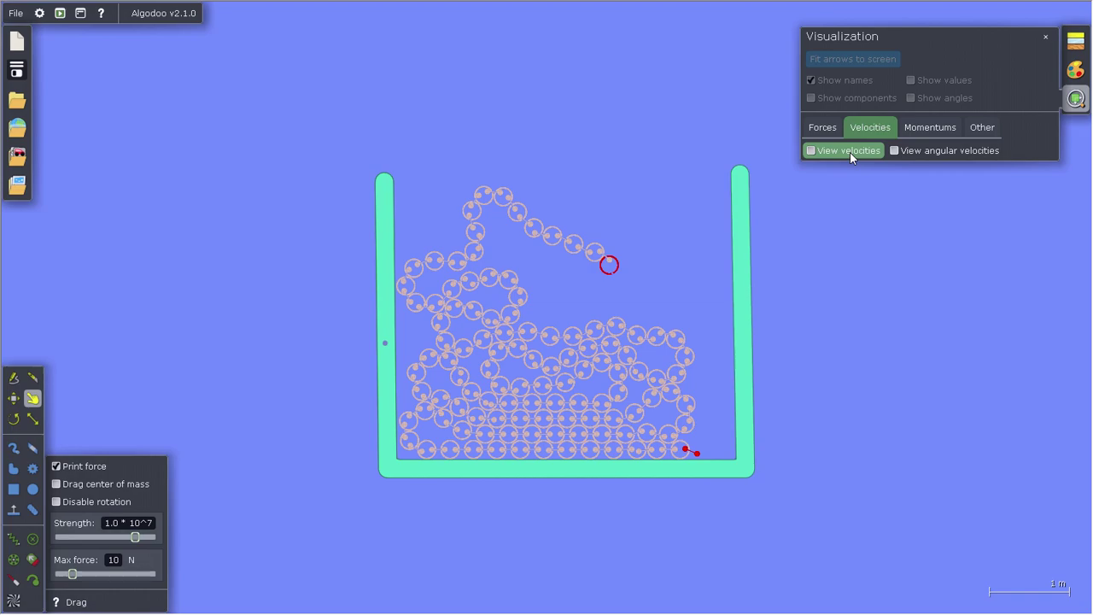
{"action": "left_click", "coordinate": [917, 129]}
{"action": "left_click", "coordinate": [837, 129]}
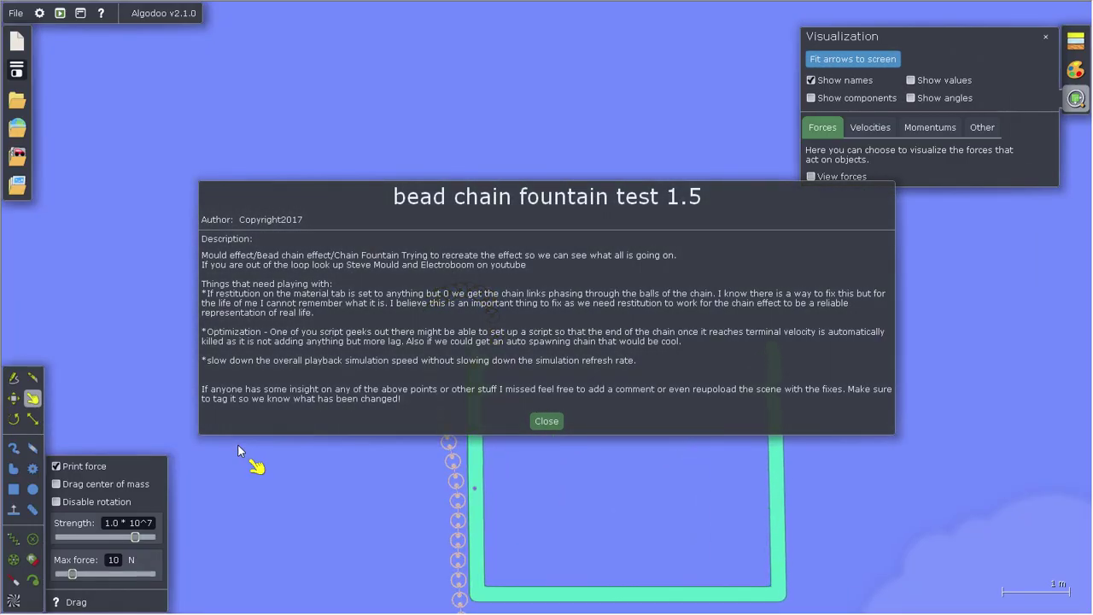
Close the scene description and examine the bead chain's ball-and-ring links and how they pile up inside the container.
{"action": "left_click", "coordinate": [545, 421]}
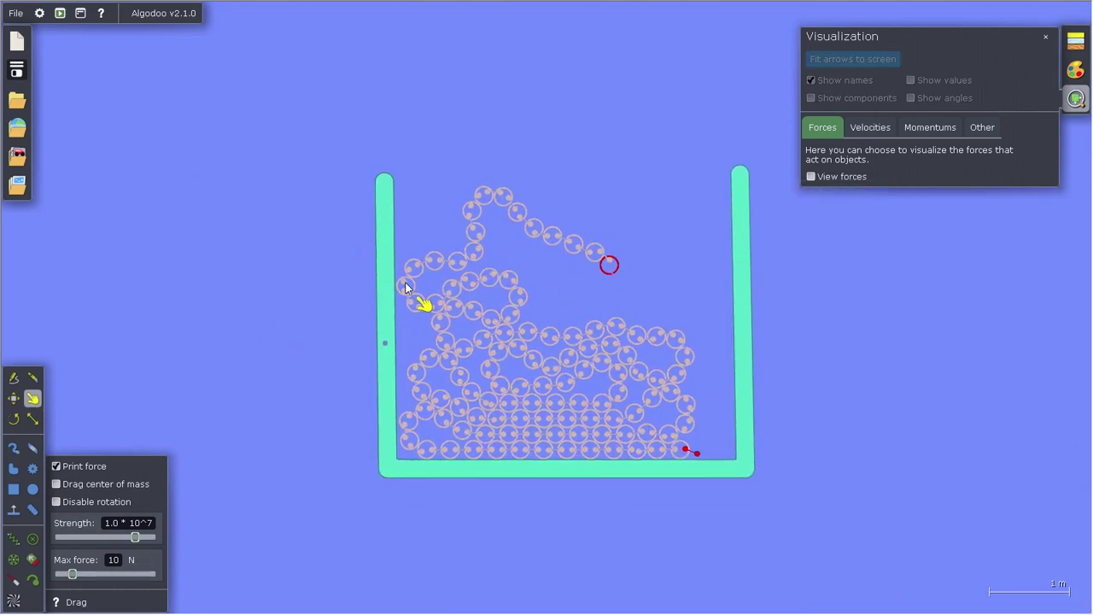
{"action": "scroll", "coordinate": [572, 253], "scroll_direction": "up", "scroll_amount": 1}
{"action": "scroll", "coordinate": [572, 247], "scroll_direction": "up", "scroll_amount": 10}
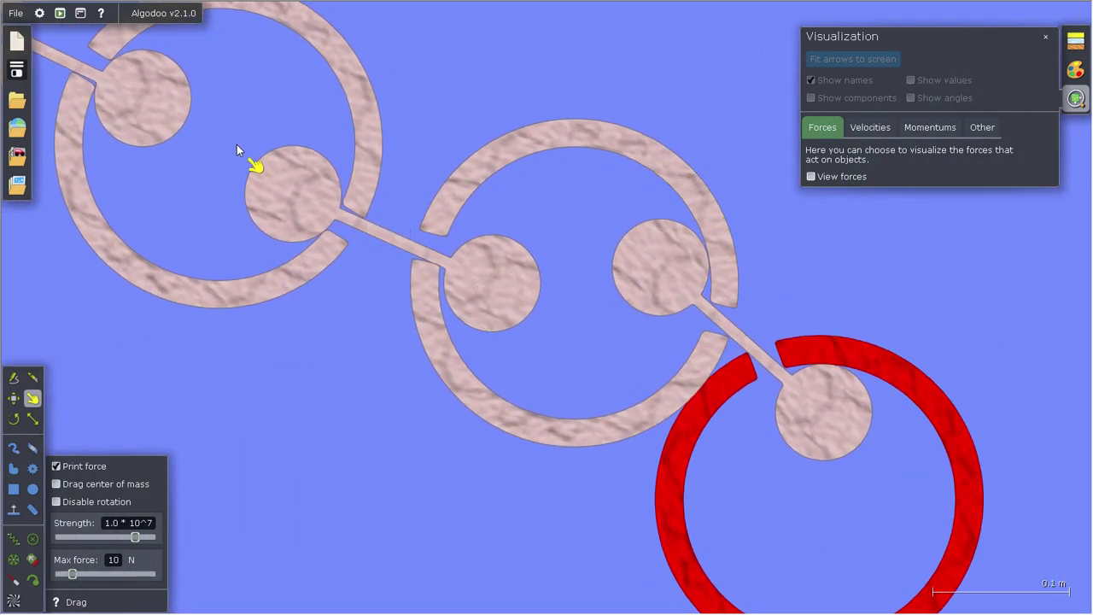
{"action": "scroll", "coordinate": [714, 340], "scroll_direction": "down", "scroll_amount": 10}
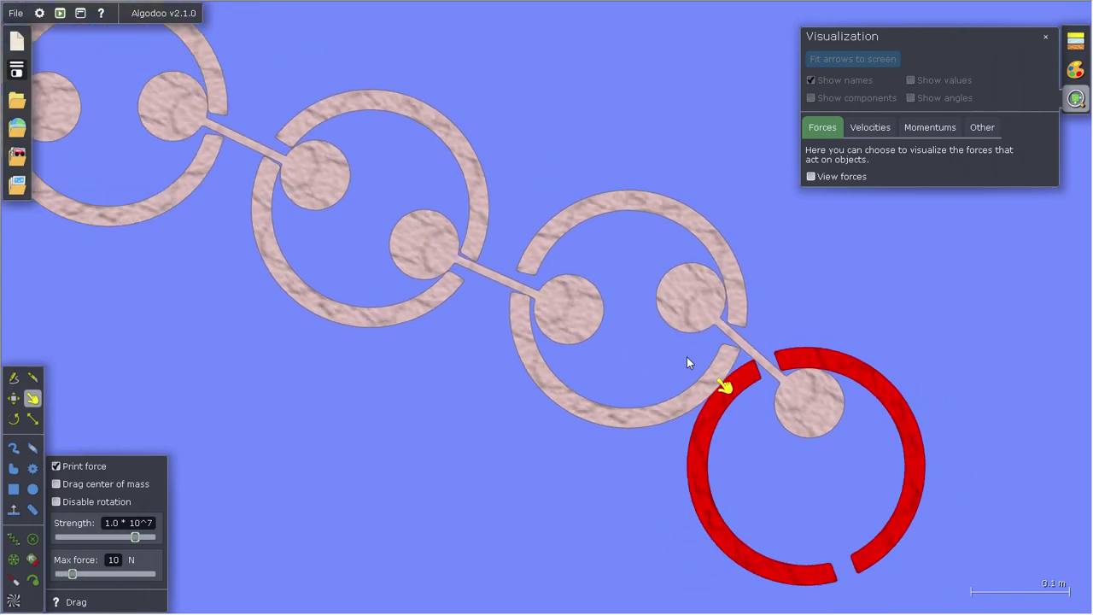
{"action": "scroll", "coordinate": [598, 368], "scroll_direction": "down", "scroll_amount": 4}
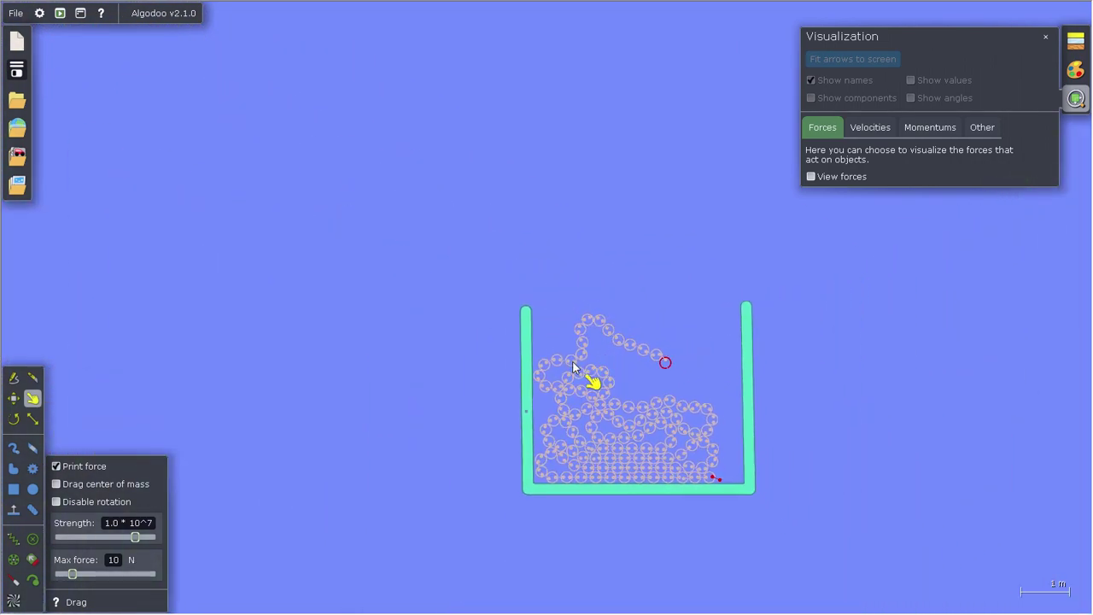
{"action": "scroll", "coordinate": [526, 467], "scroll_direction": "down", "scroll_amount": 5}
{"action": "scroll", "coordinate": [531, 480], "scroll_direction": "up", "scroll_amount": 5}
{"action": "scroll", "coordinate": [531, 480], "scroll_direction": "up", "scroll_amount": 4}
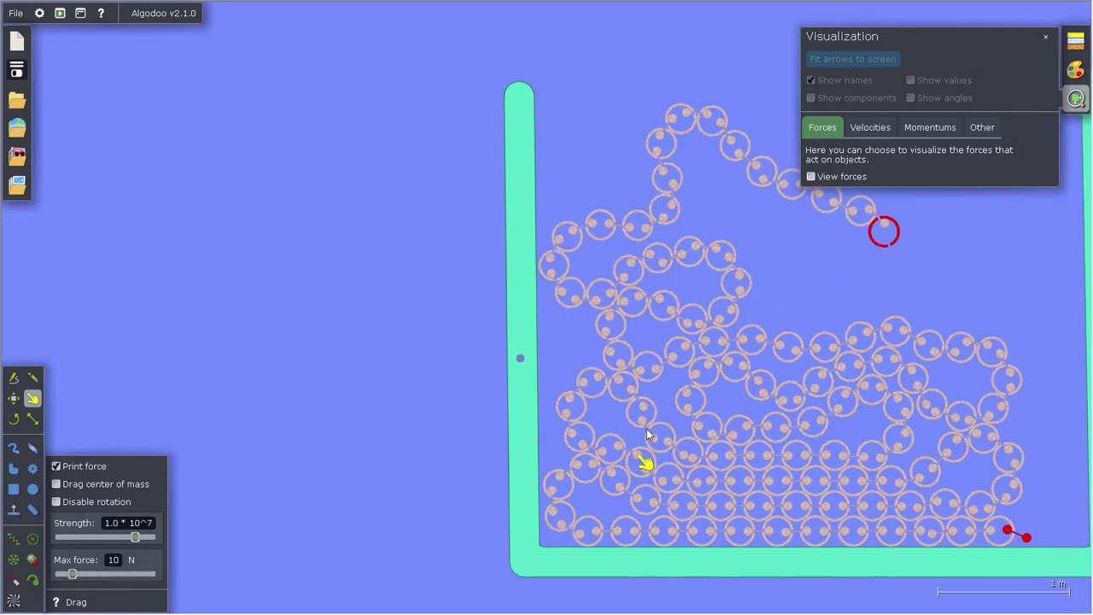
{"action": "scroll", "coordinate": [683, 415], "scroll_direction": "up", "scroll_amount": 6}
{"action": "scroll", "coordinate": [483, 417], "scroll_direction": "down", "scroll_amount": 3}
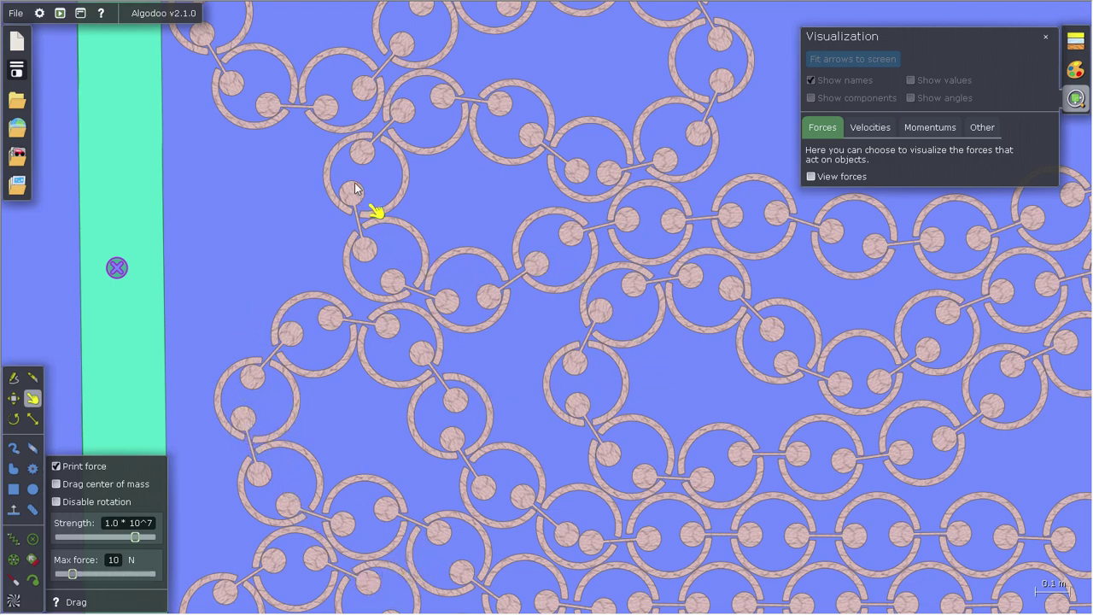
{"action": "scroll", "coordinate": [613, 262], "scroll_direction": "down", "scroll_amount": 10}
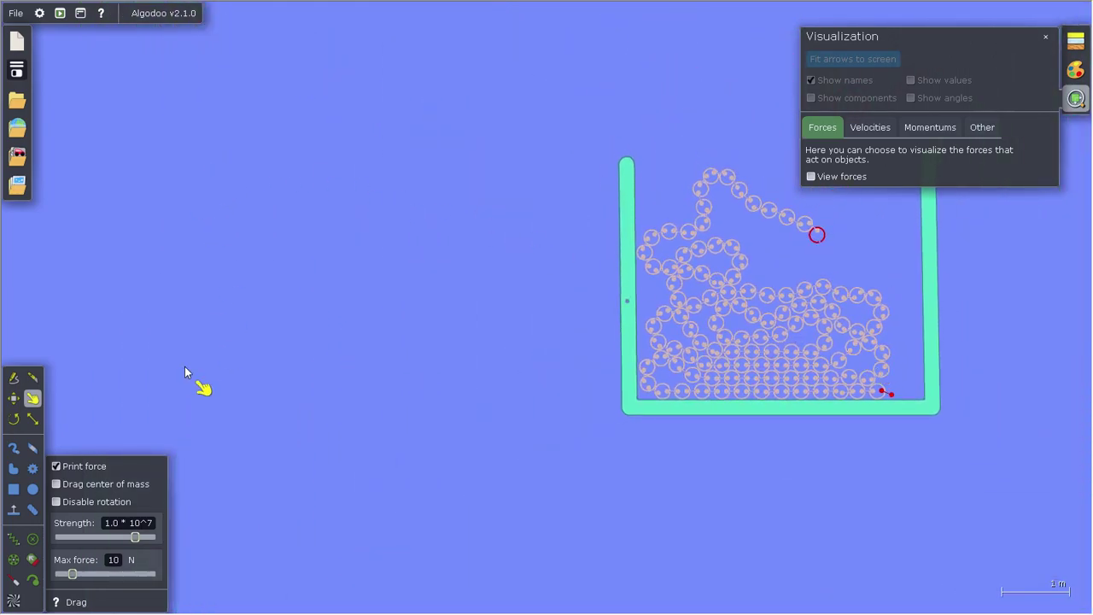
{"action": "scroll", "coordinate": [744, 187], "scroll_direction": "up", "scroll_amount": 5}
{"action": "scroll", "coordinate": [564, 181], "scroll_direction": "up", "scroll_amount": 3}
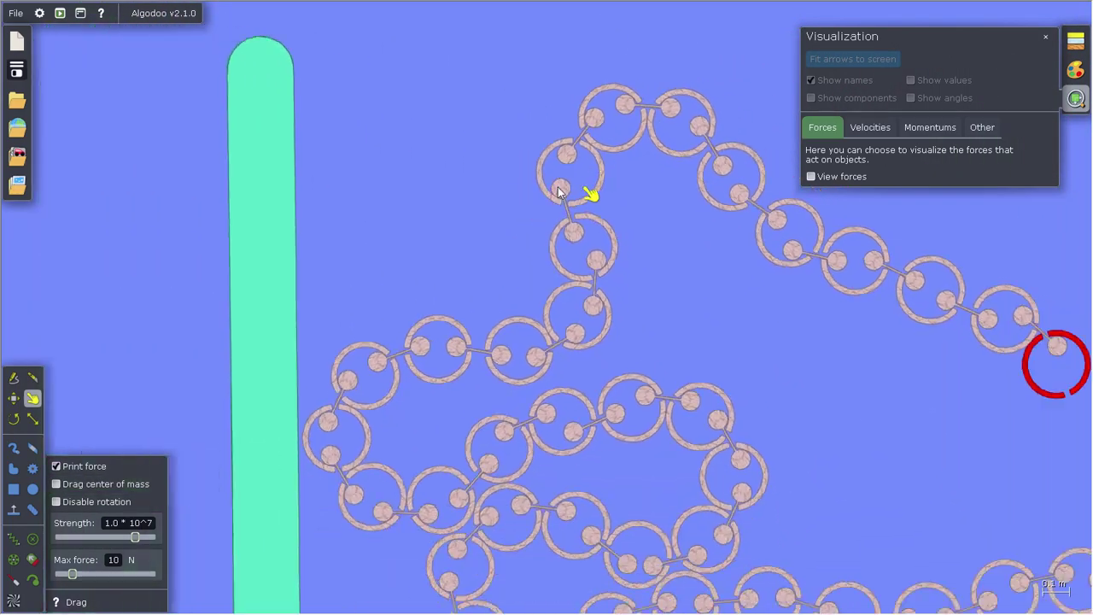
{"action": "scroll", "coordinate": [451, 285], "scroll_direction": "down", "scroll_amount": 4}
{"action": "scroll", "coordinate": [645, 38], "scroll_direction": "up", "scroll_amount": 3}
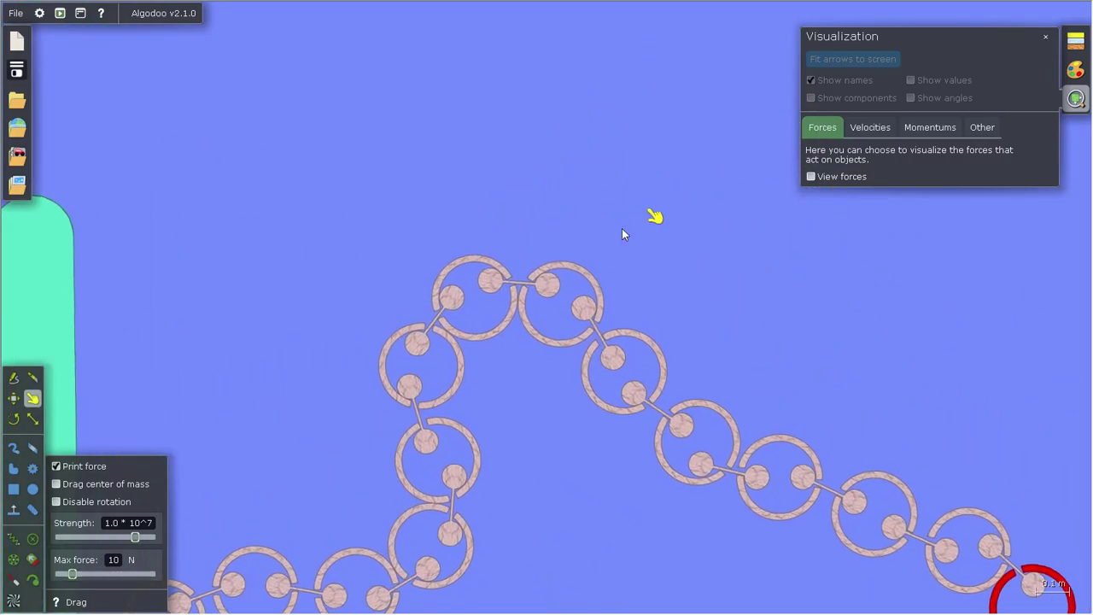
Select the links at the chain's highest bend with the Move tool and show their material properties in a detached window beside them.
{"action": "left_click", "coordinate": [548, 286]}
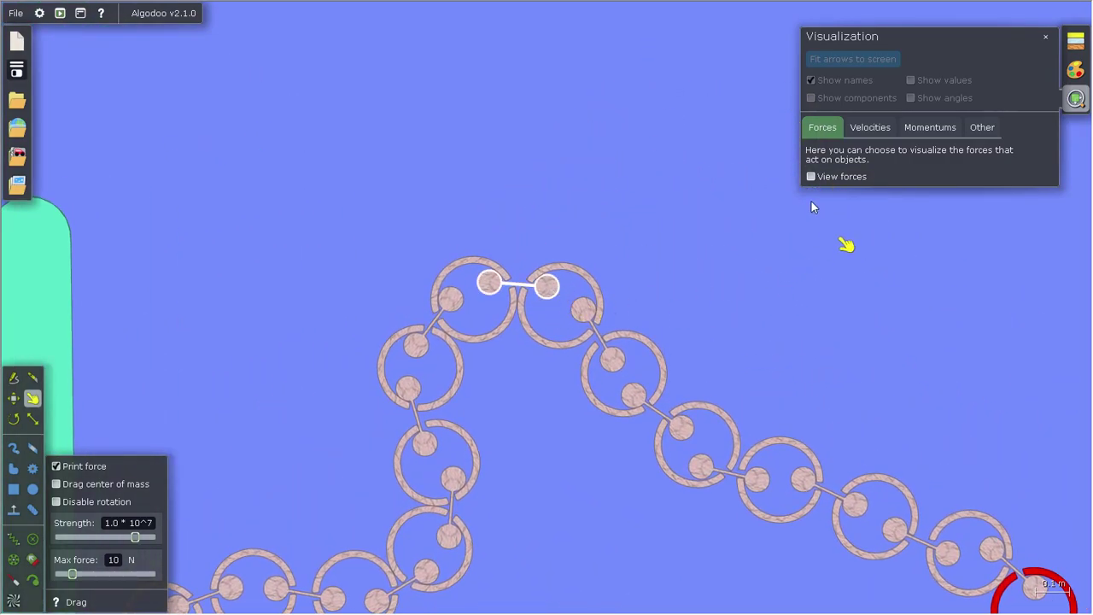
{"action": "left_click", "coordinate": [13, 398]}
{"action": "left_click_drag", "start_coordinate": [390, 183], "coordinate": [485, 311]}
{"action": "left_click", "coordinate": [1078, 39]}
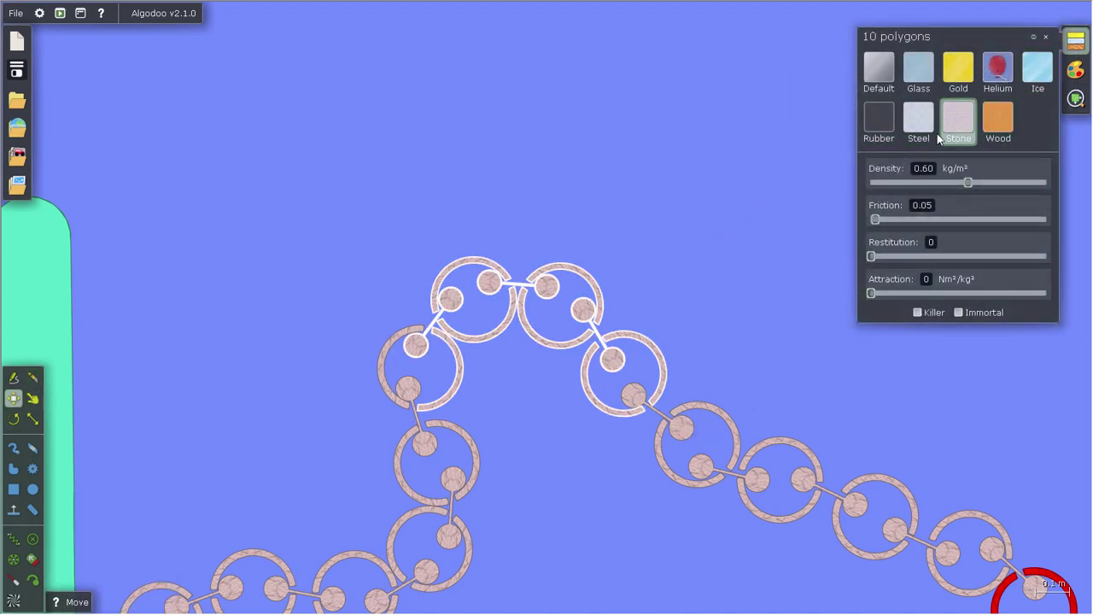
{"action": "left_click_drag", "start_coordinate": [914, 43], "coordinate": [641, 75]}
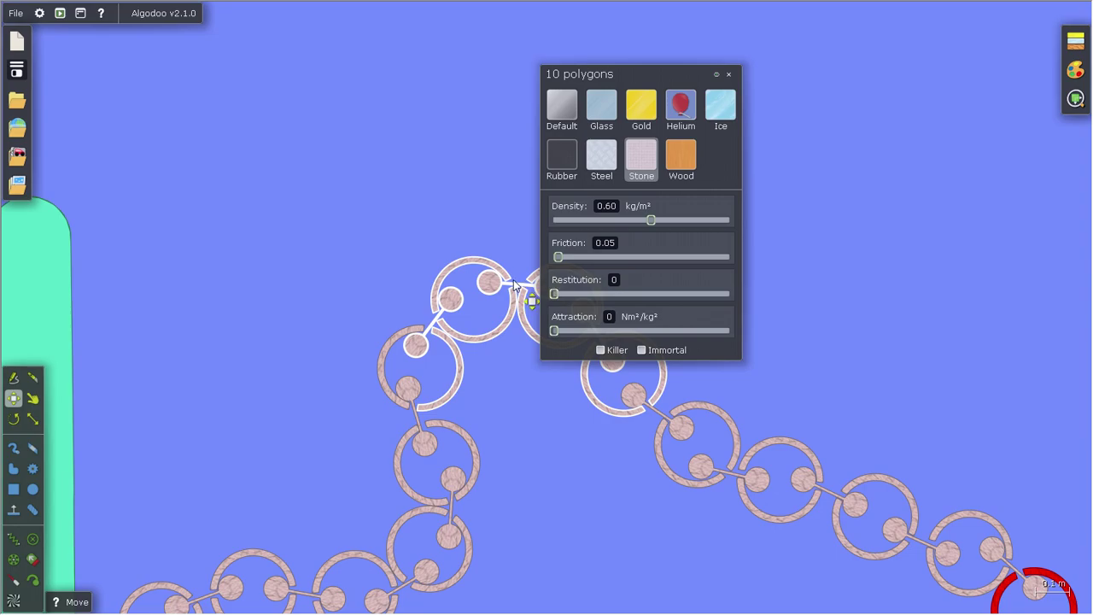
Inspect how the selected links connect, and compare them with the rest of the chain in the container.
{"action": "scroll", "coordinate": [434, 327], "scroll_direction": "up", "scroll_amount": 5}
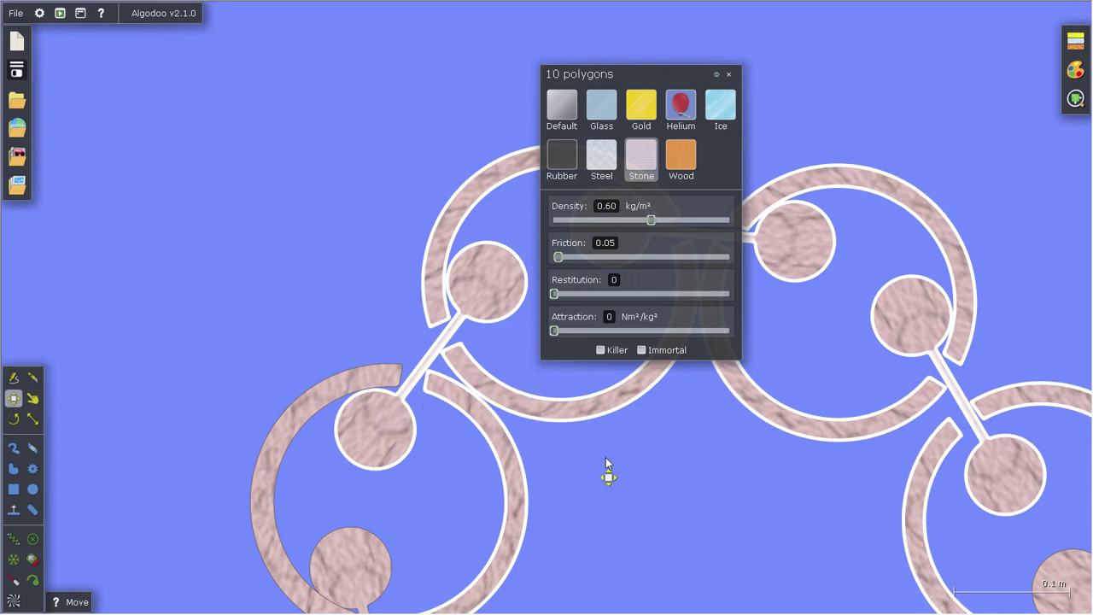
{"action": "scroll", "coordinate": [340, 478], "scroll_direction": "down", "scroll_amount": 4}
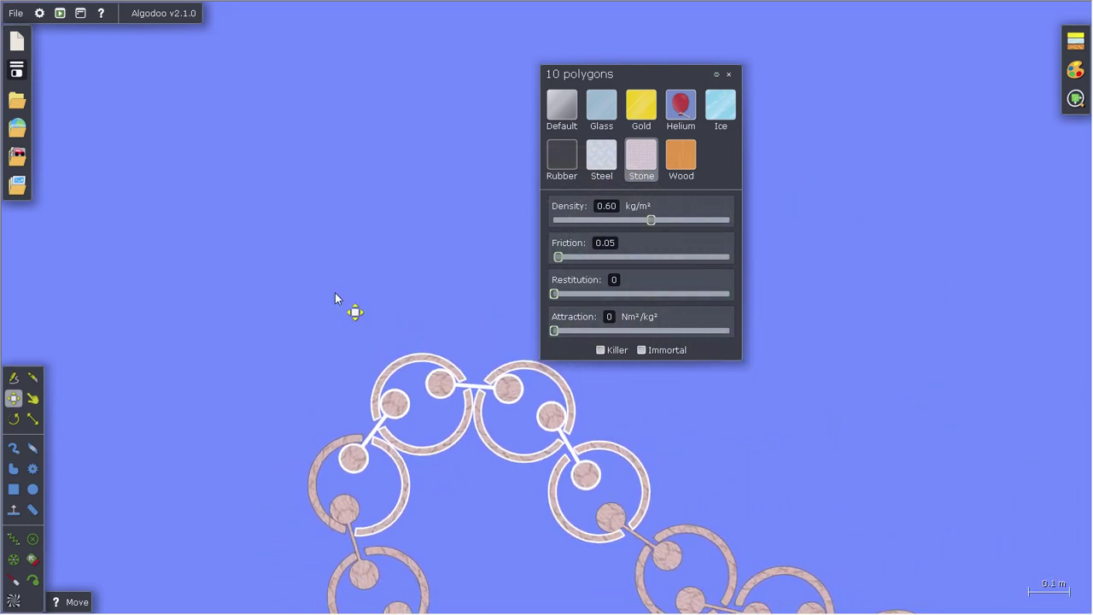
{"action": "scroll", "coordinate": [337, 292], "scroll_direction": "up", "scroll_amount": 4}
{"action": "scroll", "coordinate": [287, 429], "scroll_direction": "down", "scroll_amount": 4}
{"action": "scroll", "coordinate": [468, 454], "scroll_direction": "down", "scroll_amount": 4}
{"action": "scroll", "coordinate": [411, 558], "scroll_direction": "up", "scroll_amount": 3}
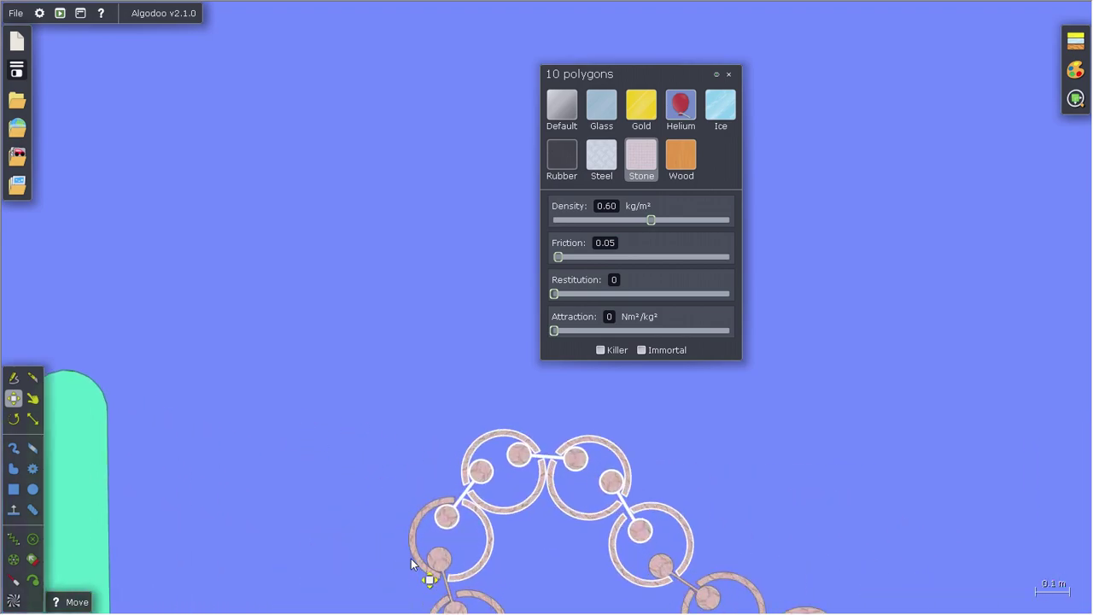
{"action": "scroll", "coordinate": [470, 470], "scroll_direction": "down", "scroll_amount": 2}
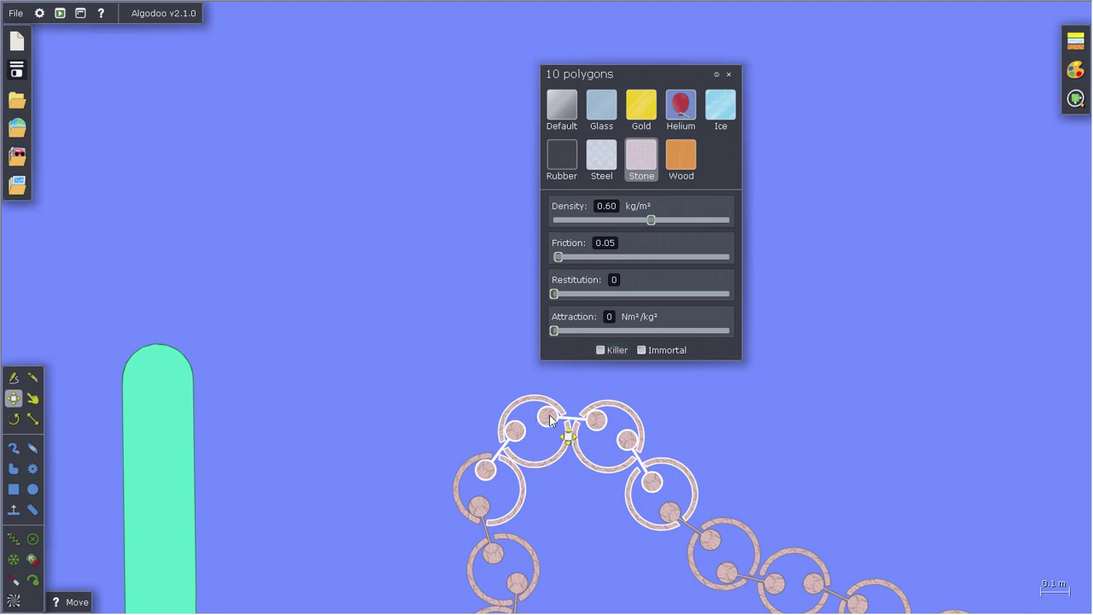
{"action": "scroll", "coordinate": [547, 446], "scroll_direction": "down", "scroll_amount": 10}
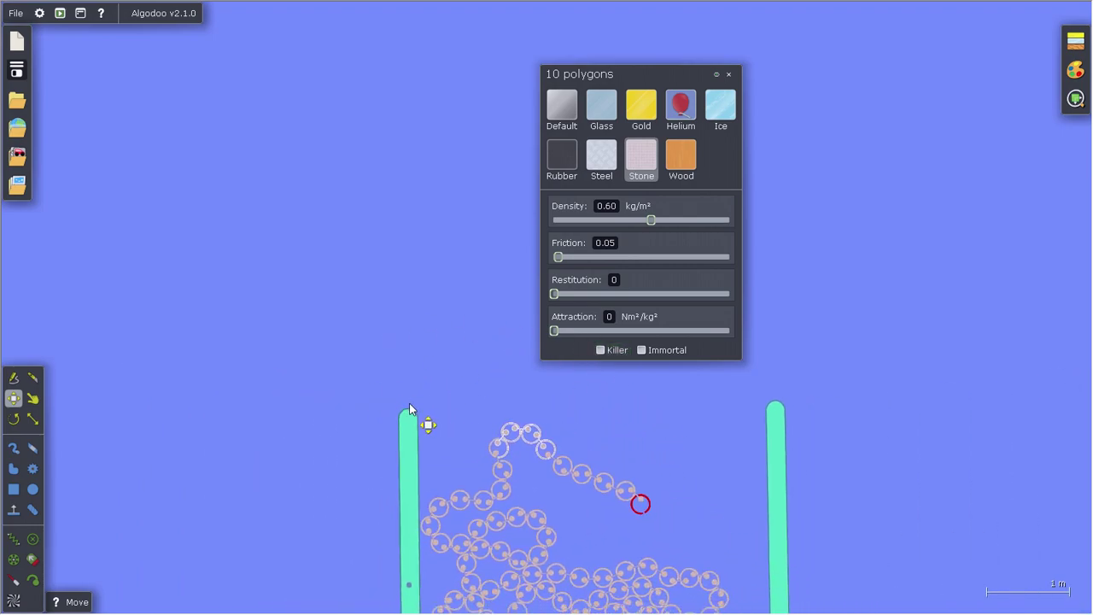
{"action": "scroll", "coordinate": [453, 600], "scroll_direction": "up", "scroll_amount": 7}
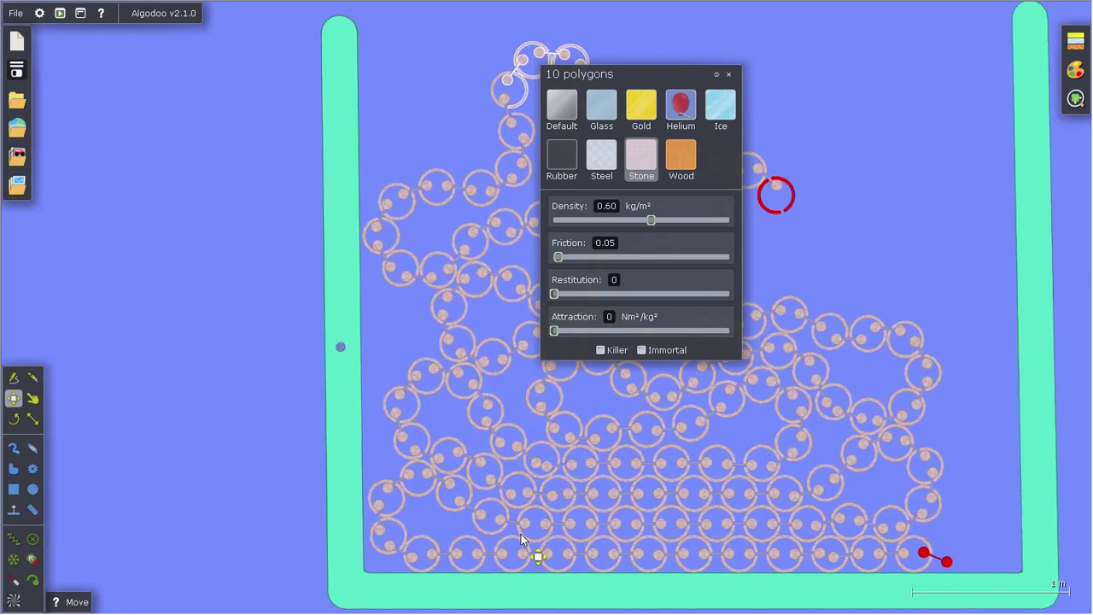
{"action": "scroll", "coordinate": [455, 495], "scroll_direction": "down", "scroll_amount": 7}
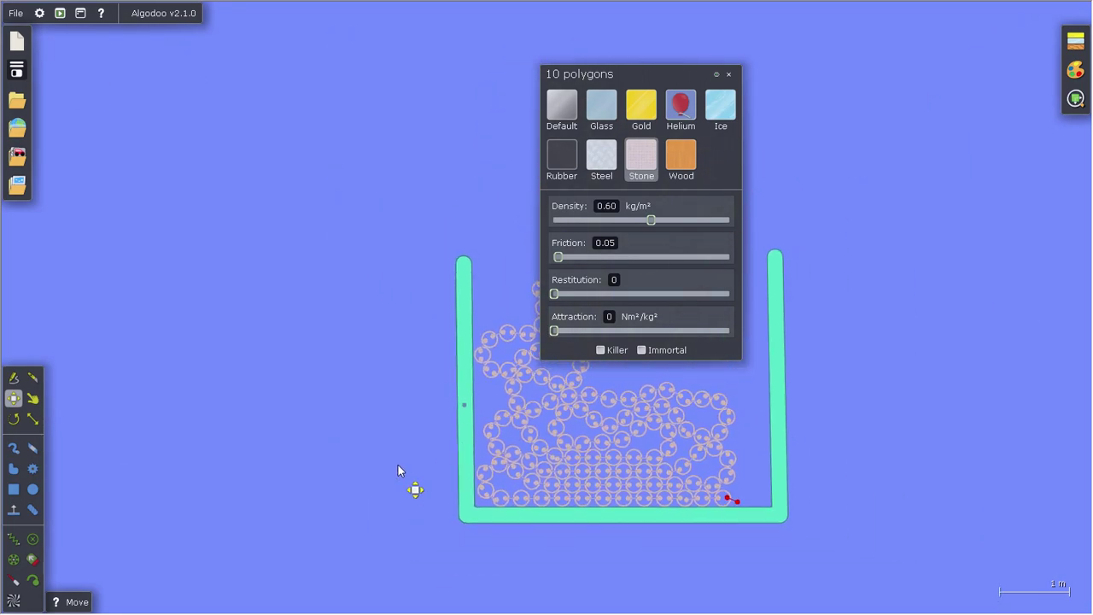
{"action": "scroll", "coordinate": [490, 288], "scroll_direction": "up", "scroll_amount": 3}
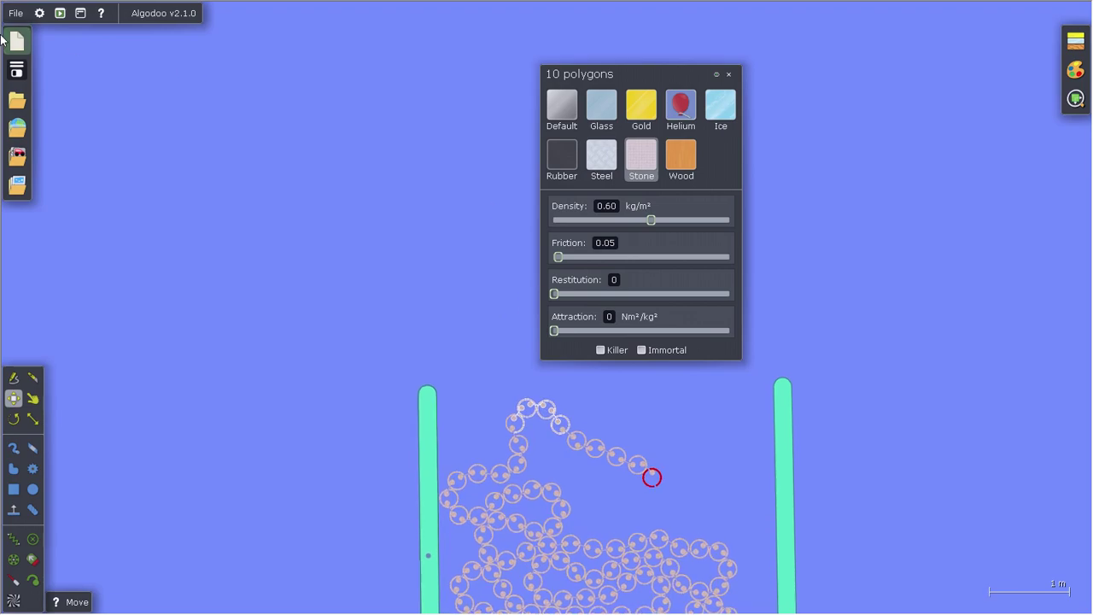
Check the simulation frequency setting and its explanation in the program options, and close the options.
{"action": "left_click", "coordinate": [39, 13]}
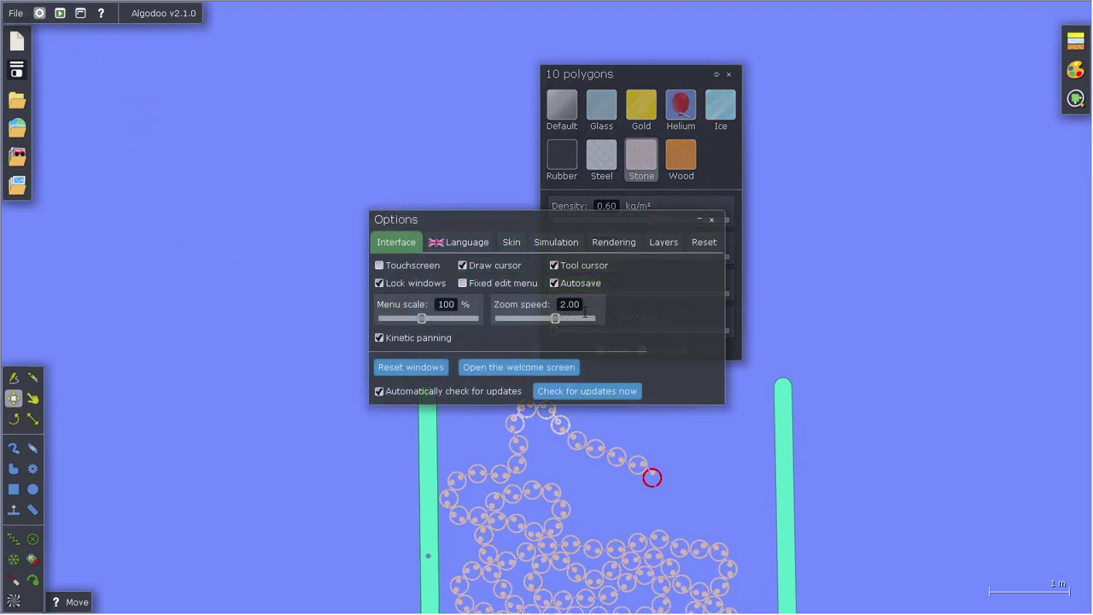
{"action": "left_click", "coordinate": [573, 242]}
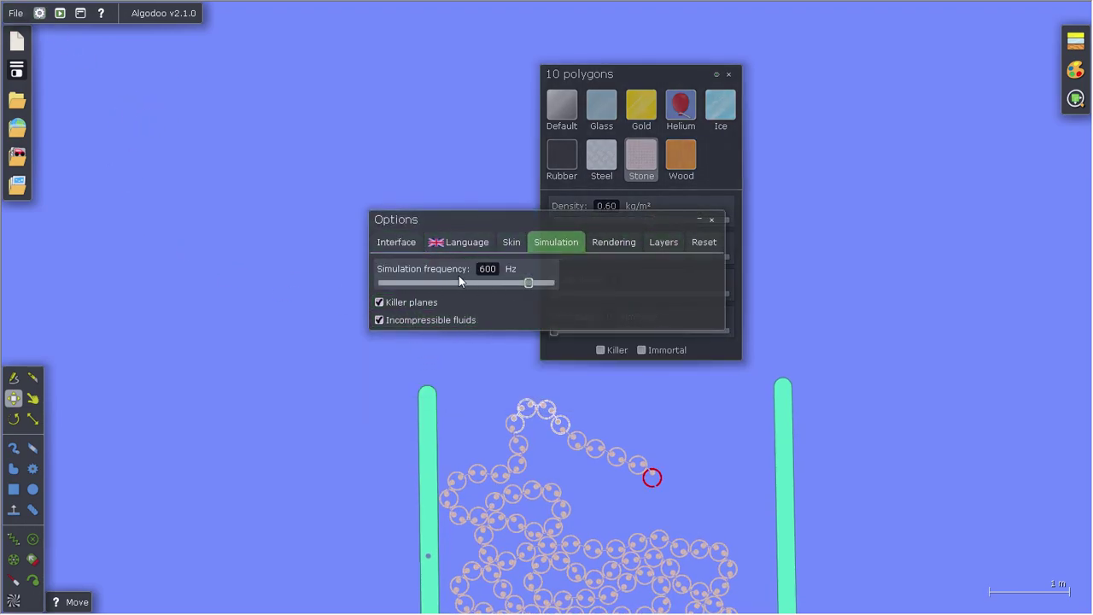
{"action": "mouse_move", "coordinate": [485, 280]}
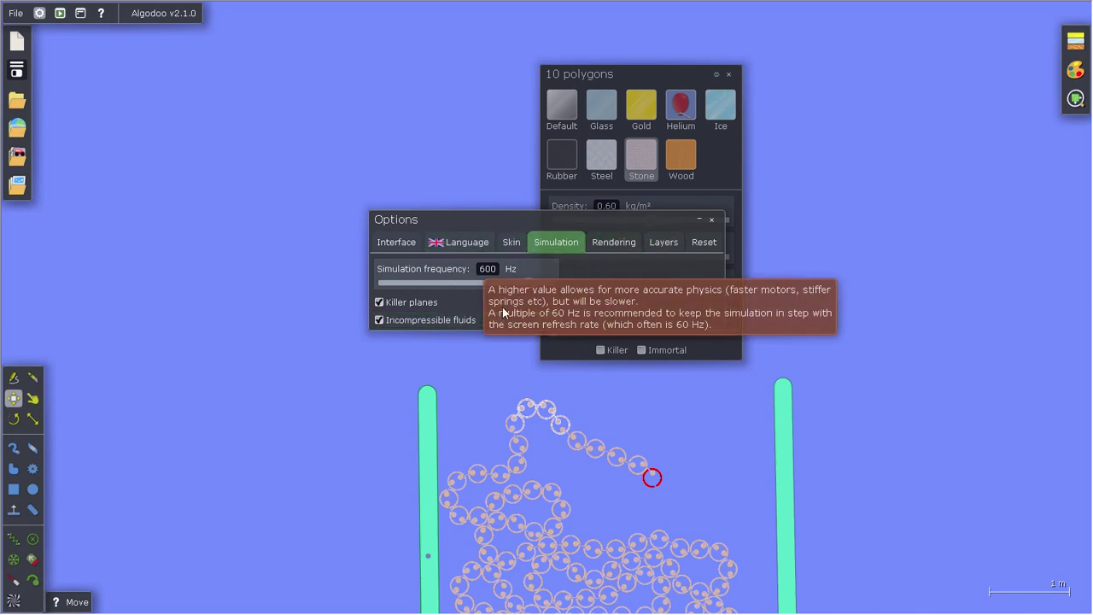
{"action": "left_click", "coordinate": [711, 219]}
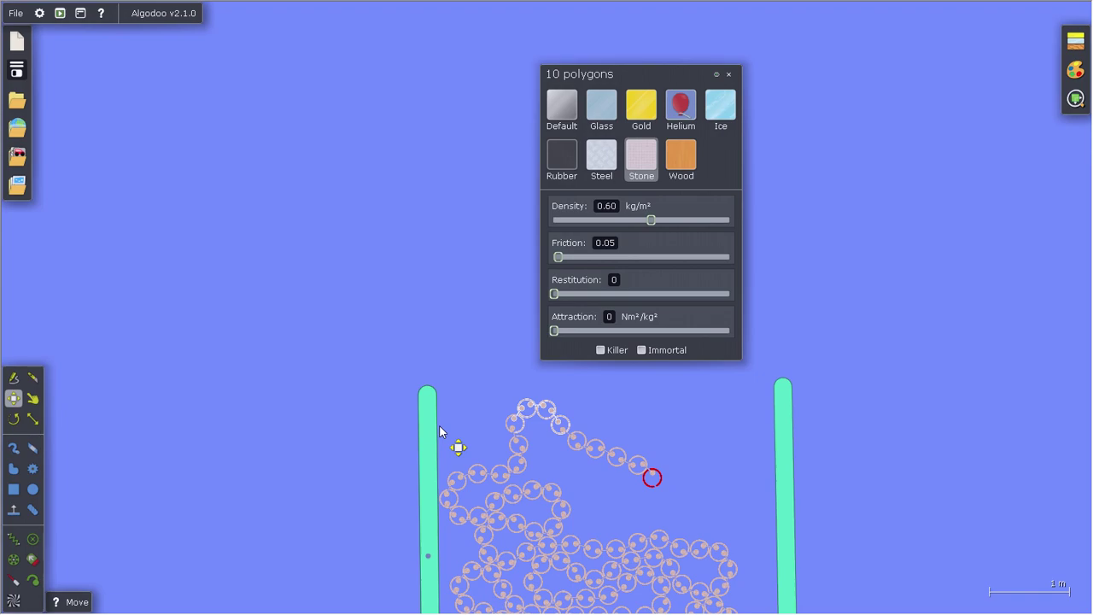
Examine the raised section of the chain from its highest bend out to the red end ring.
{"action": "scroll", "coordinate": [477, 441], "scroll_direction": "up", "scroll_amount": 4}
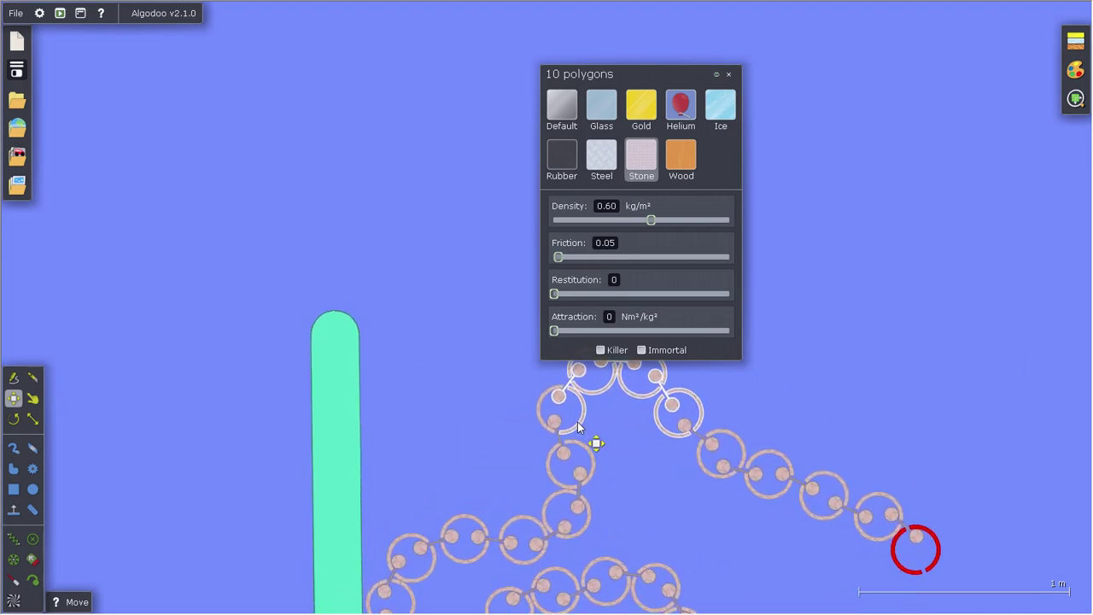
{"action": "scroll", "coordinate": [421, 532], "scroll_direction": "down", "scroll_amount": 3}
{"action": "scroll", "coordinate": [519, 454], "scroll_direction": "up", "scroll_amount": 5}
{"action": "scroll", "coordinate": [430, 497], "scroll_direction": "down", "scroll_amount": 4}
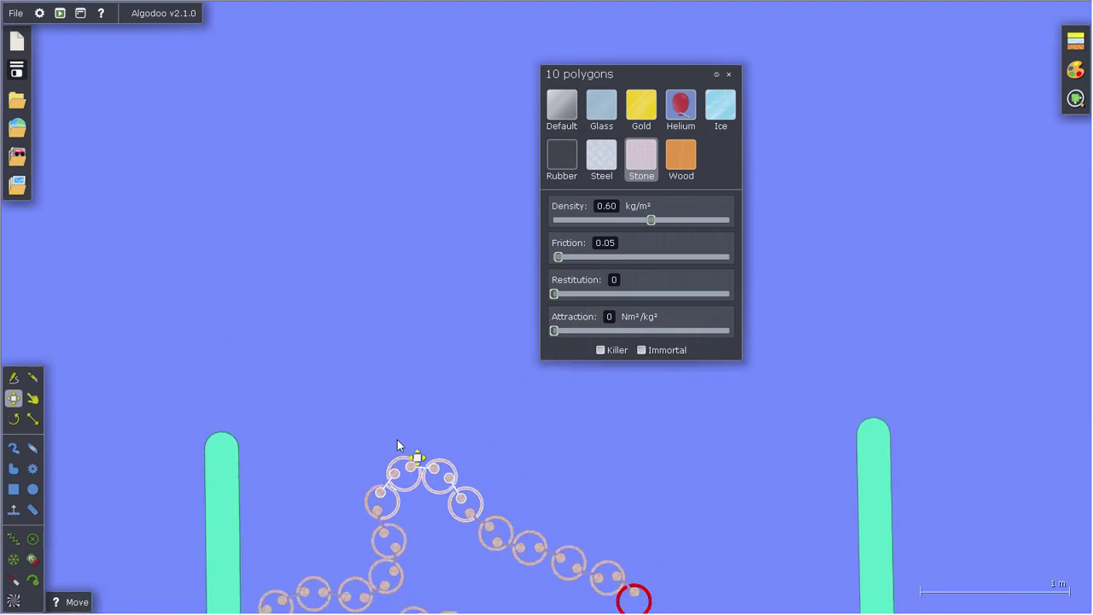
{"action": "scroll", "coordinate": [410, 446], "scroll_direction": "up", "scroll_amount": 5}
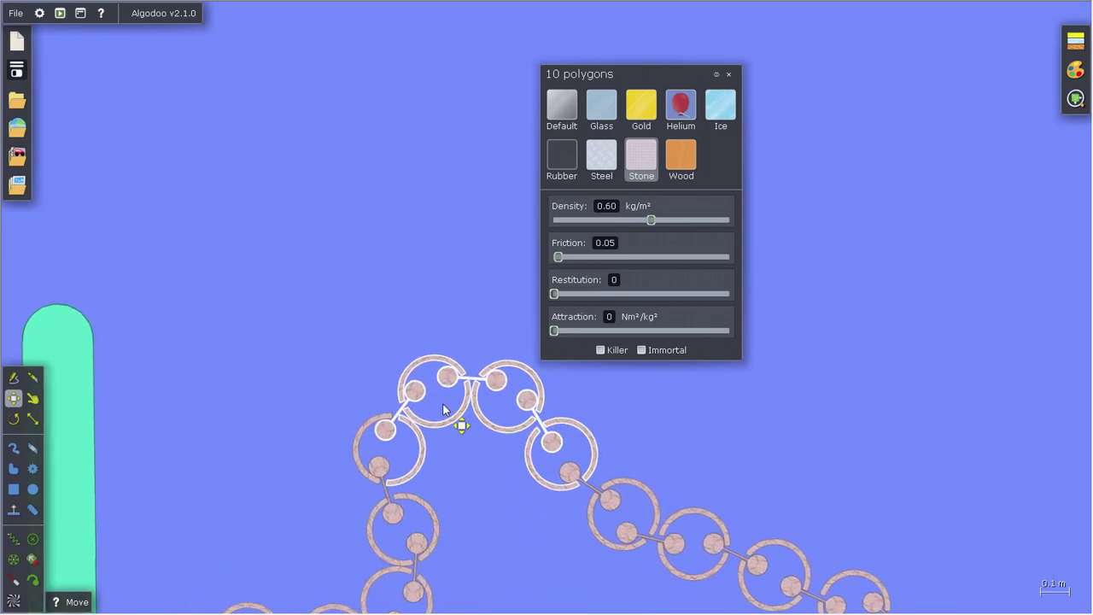
{"action": "scroll", "coordinate": [371, 398], "scroll_direction": "up", "scroll_amount": 5}
{"action": "scroll", "coordinate": [455, 453], "scroll_direction": "down", "scroll_amount": 2}
{"action": "scroll", "coordinate": [455, 453], "scroll_direction": "down", "scroll_amount": 6}
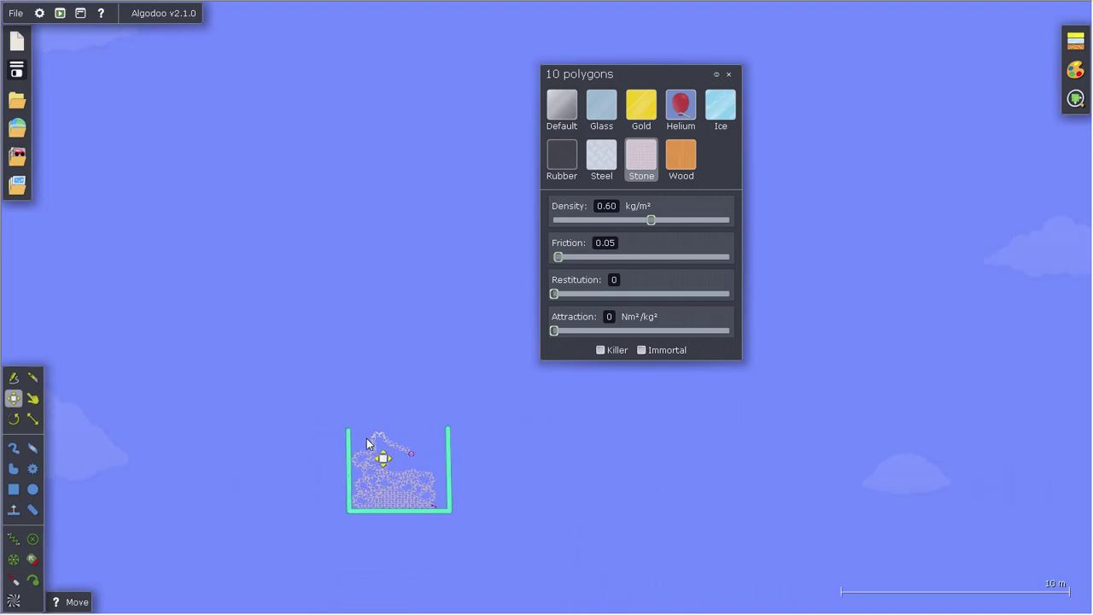
{"action": "scroll", "coordinate": [312, 500], "scroll_direction": "up", "scroll_amount": 3}
{"action": "scroll", "coordinate": [339, 486], "scroll_direction": "down", "scroll_amount": 3}
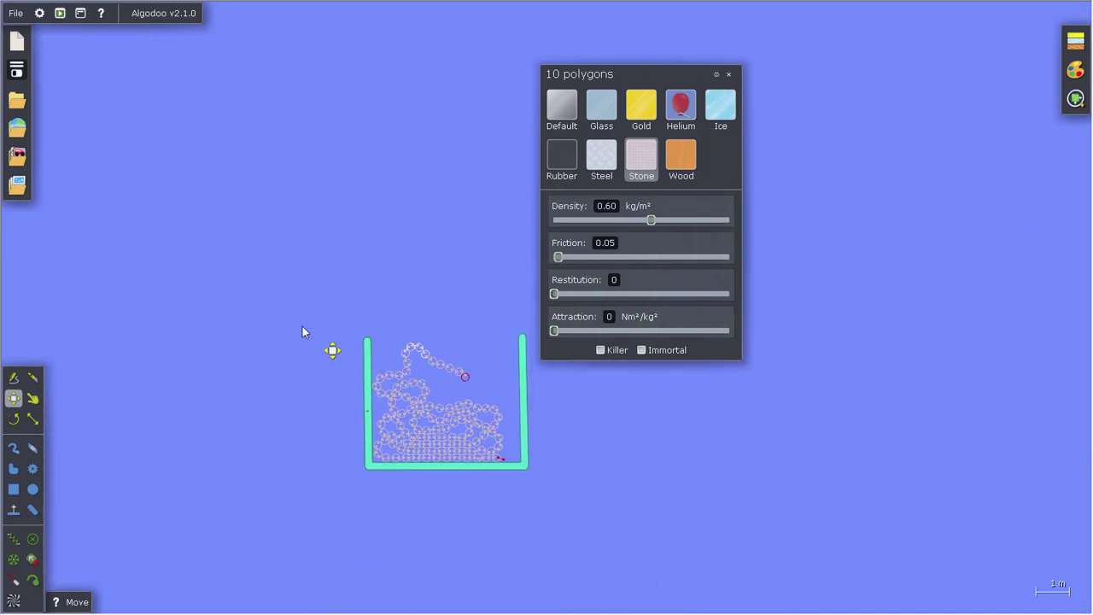
{"action": "scroll", "coordinate": [239, 285], "scroll_direction": "up", "scroll_amount": 3}
{"action": "scroll", "coordinate": [459, 409], "scroll_direction": "down", "scroll_amount": 2}
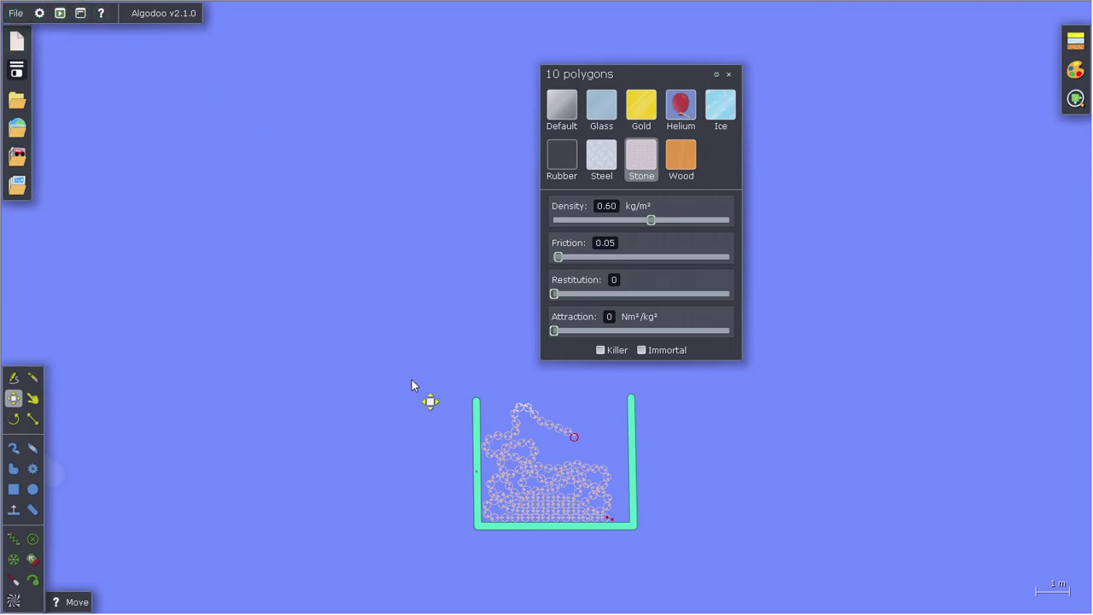
{"action": "scroll", "coordinate": [572, 436], "scroll_direction": "up", "scroll_amount": 6}
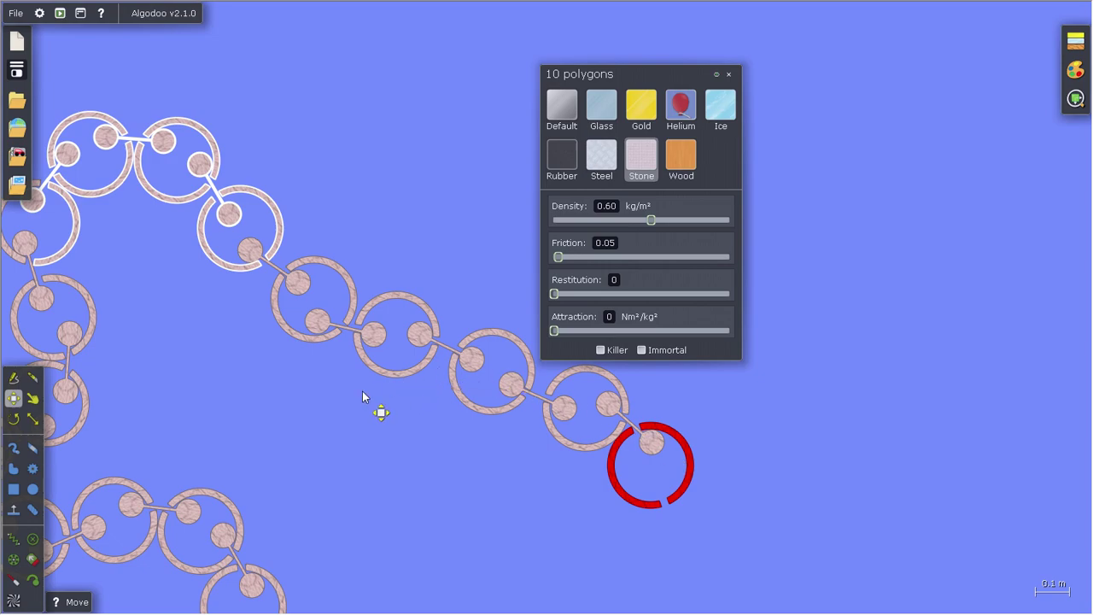
Close the material properties window and pull the chain's red end ring over the container's left wall with the Drag tool.
{"action": "scroll", "coordinate": [400, 423], "scroll_direction": "down", "scroll_amount": 6}
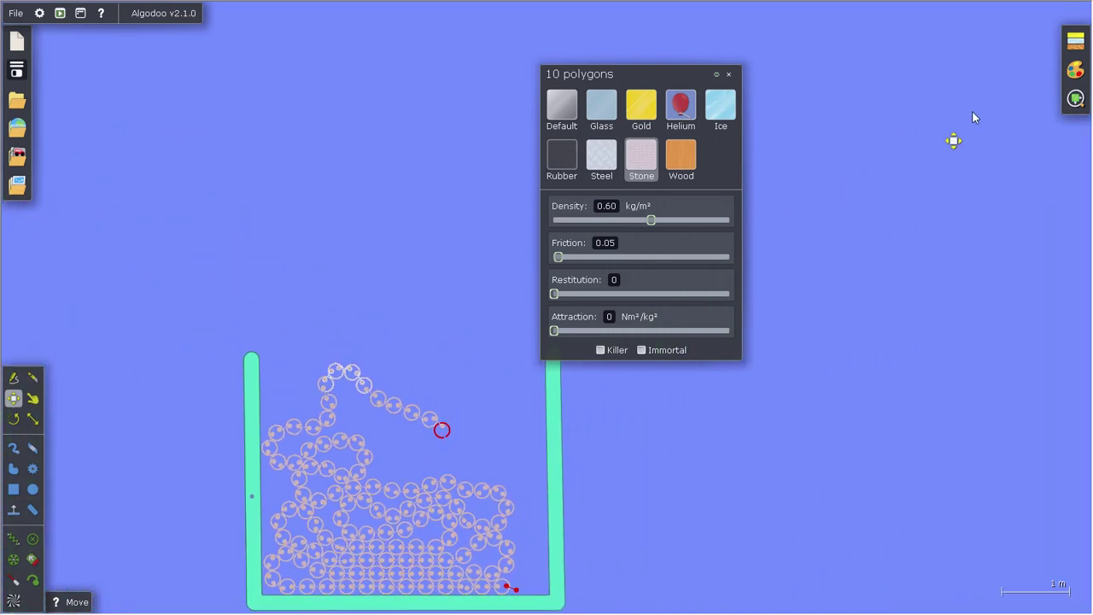
{"action": "left_click", "coordinate": [729, 75]}
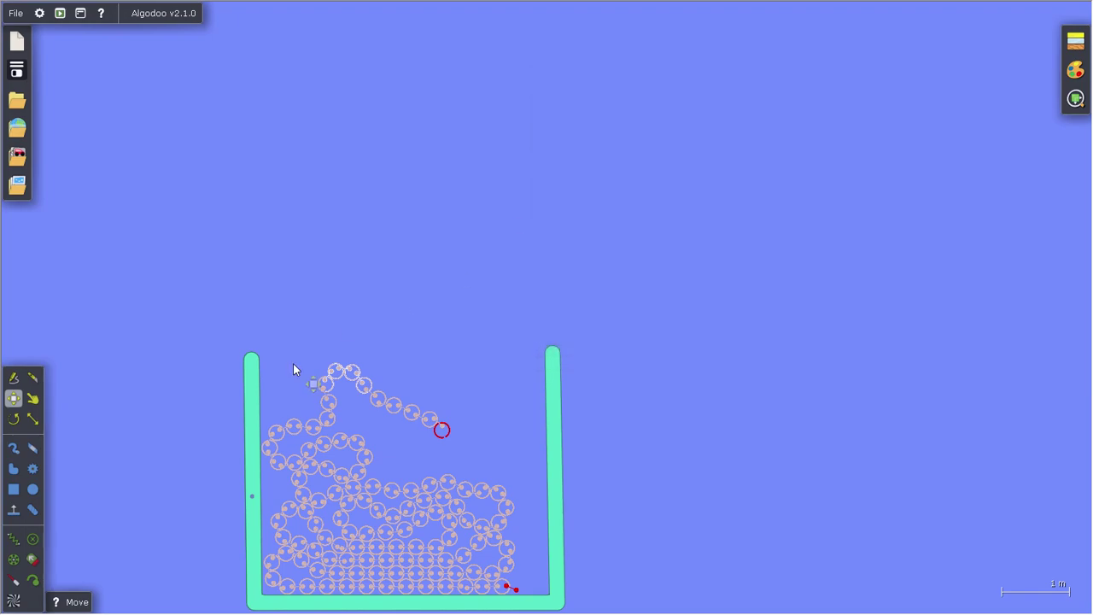
{"action": "left_click", "coordinate": [32, 398]}
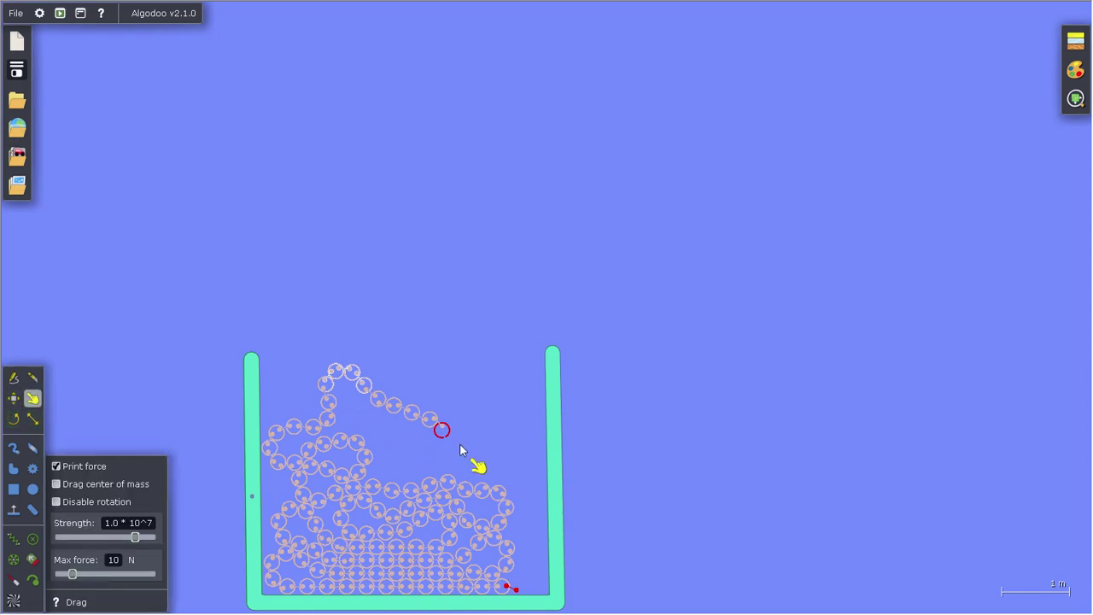
{"action": "left_click_drag", "start_coordinate": [448, 431], "coordinate": [179, 391]}
{"action": "scroll", "coordinate": [507, 350], "scroll_direction": "down", "scroll_amount": 4}
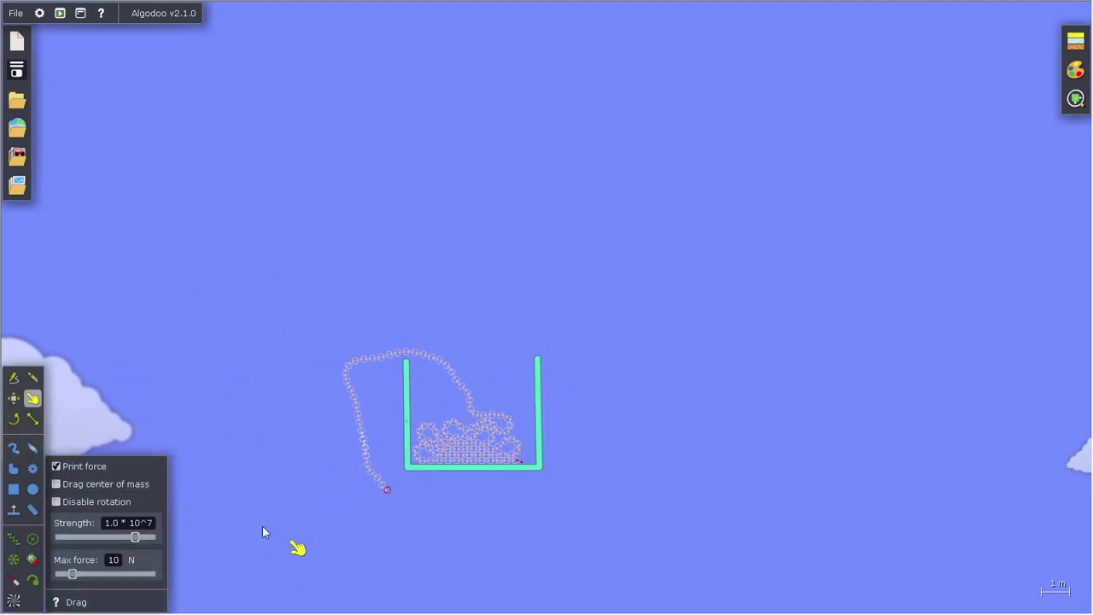
Examine the chain section draped over the container's left wall and the red end link at the bottom of the pile.
{"action": "scroll", "coordinate": [239, 504], "scroll_direction": "up", "scroll_amount": 4}
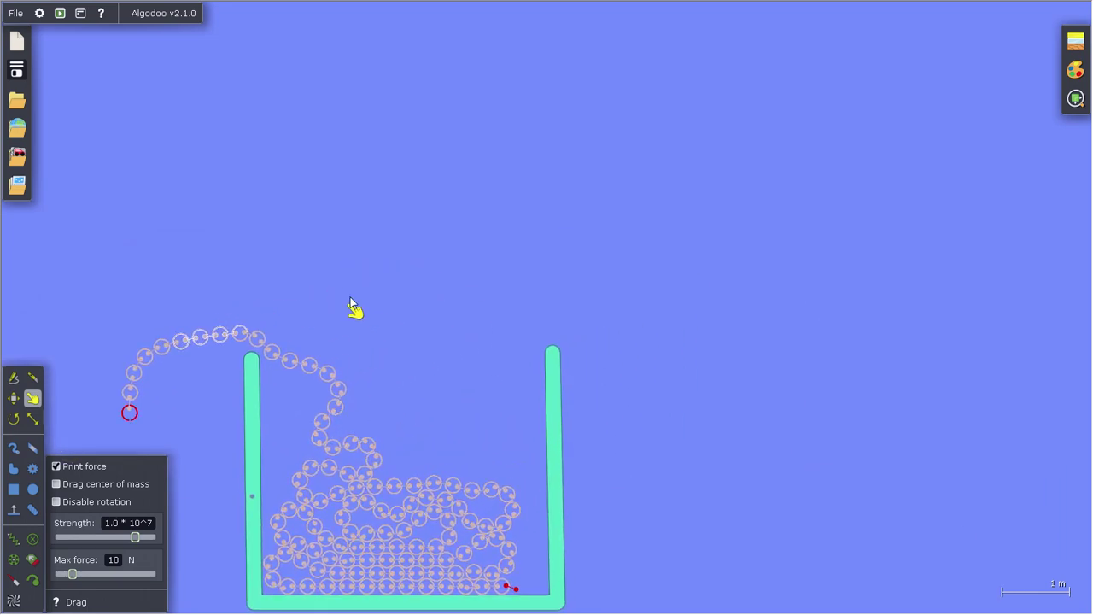
{"action": "scroll", "coordinate": [348, 327], "scroll_direction": "down", "scroll_amount": 3}
{"action": "scroll", "coordinate": [348, 327], "scroll_direction": "up", "scroll_amount": 5}
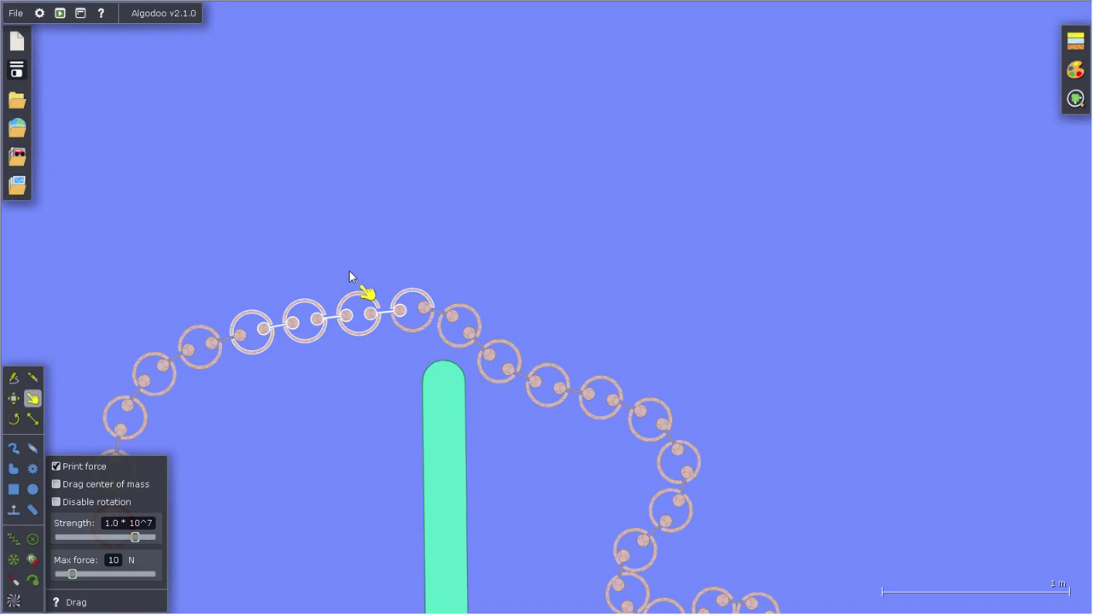
{"action": "scroll", "coordinate": [444, 359], "scroll_direction": "down", "scroll_amount": 5}
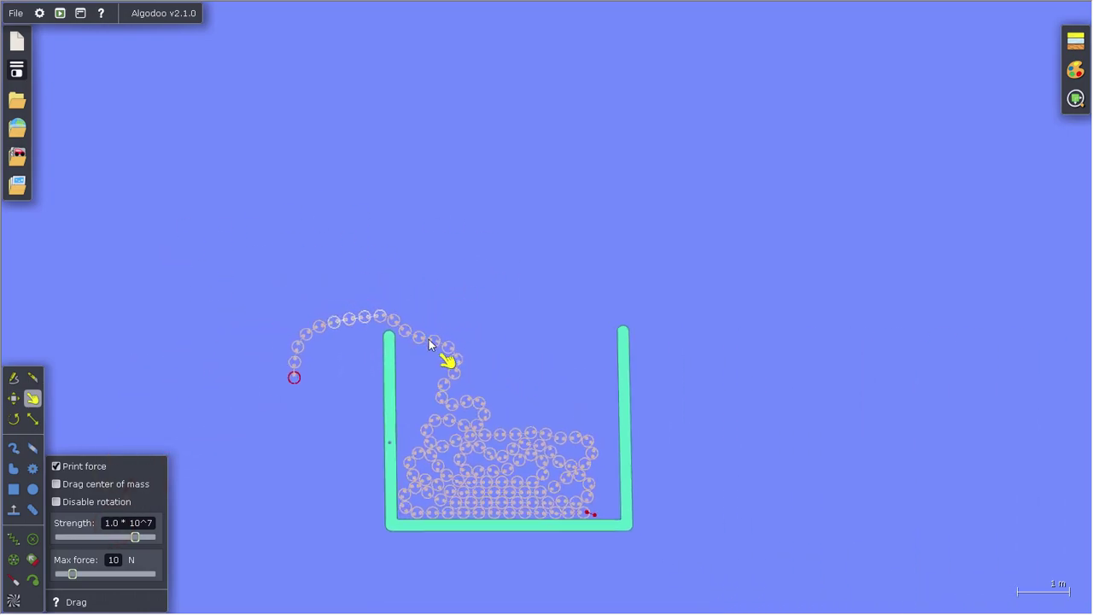
{"action": "scroll", "coordinate": [459, 418], "scroll_direction": "up", "scroll_amount": 4}
{"action": "scroll", "coordinate": [416, 391], "scroll_direction": "down", "scroll_amount": 5}
{"action": "scroll", "coordinate": [60, 150], "scroll_direction": "up", "scroll_amount": 4}
{"action": "scroll", "coordinate": [563, 362], "scroll_direction": "down", "scroll_amount": 2}
{"action": "scroll", "coordinate": [427, 287], "scroll_direction": "down", "scroll_amount": 4}
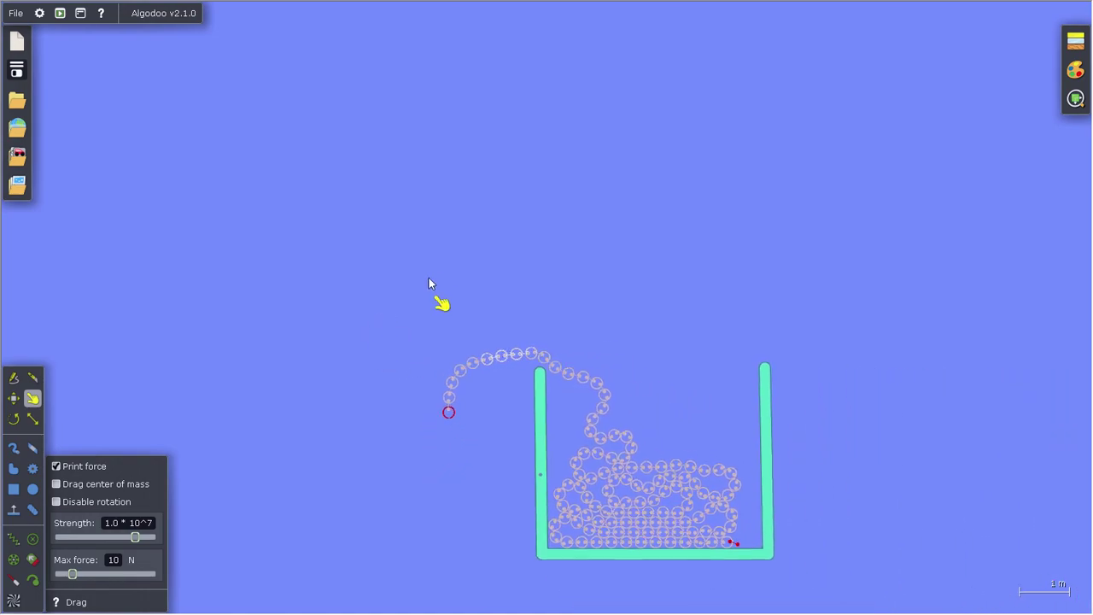
{"action": "scroll", "coordinate": [547, 384], "scroll_direction": "up", "scroll_amount": 5}
{"action": "scroll", "coordinate": [500, 292], "scroll_direction": "up", "scroll_amount": 2}
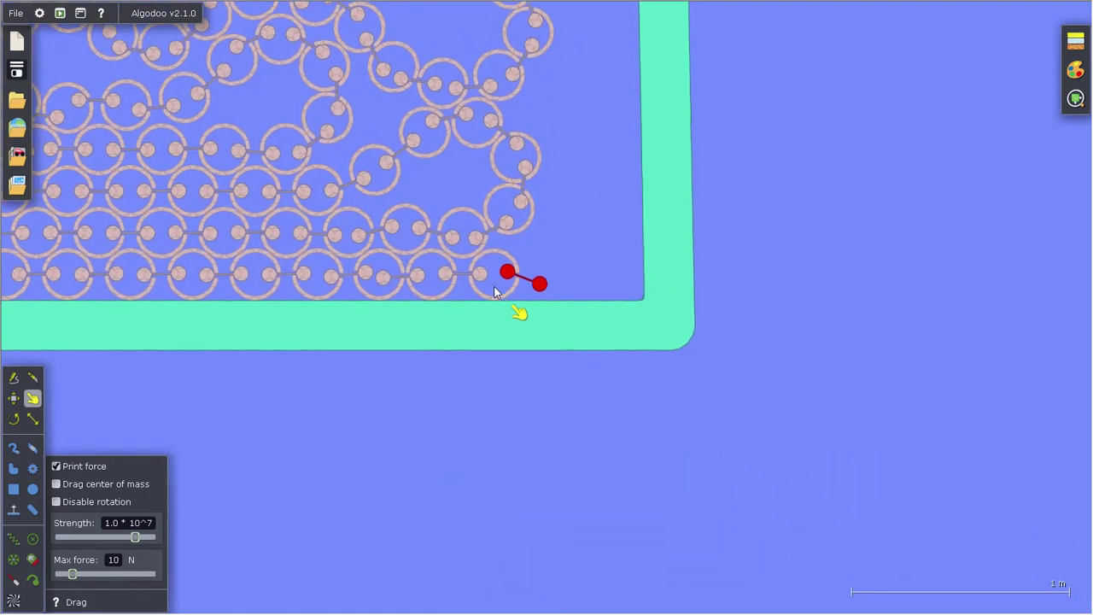
{"action": "scroll", "coordinate": [488, 283], "scroll_direction": "down", "scroll_amount": 5}
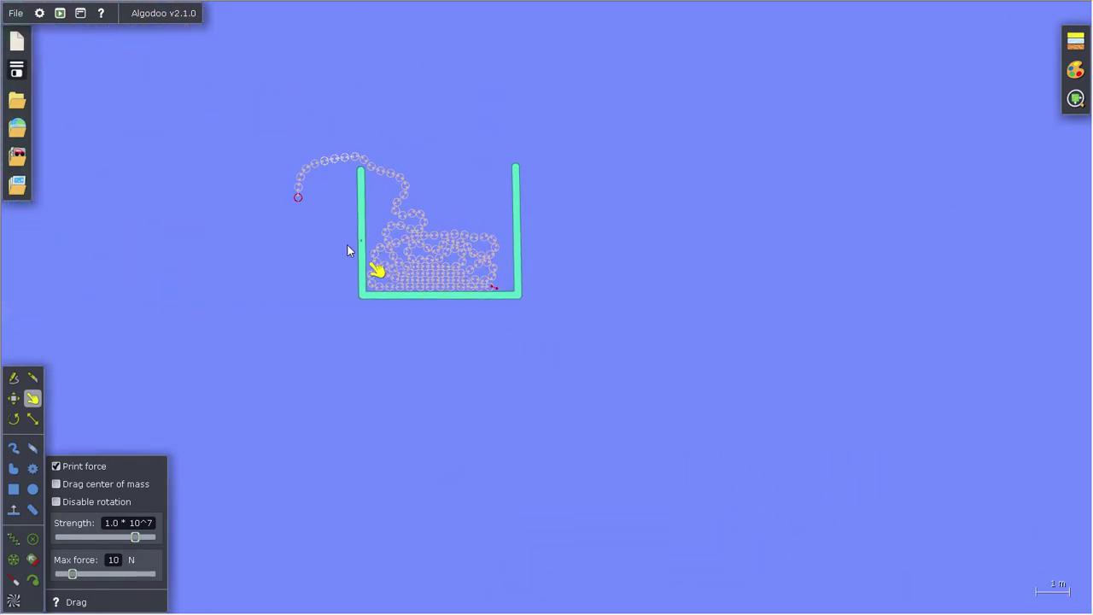
{"action": "scroll", "coordinate": [274, 161], "scroll_direction": "up", "scroll_amount": 4}
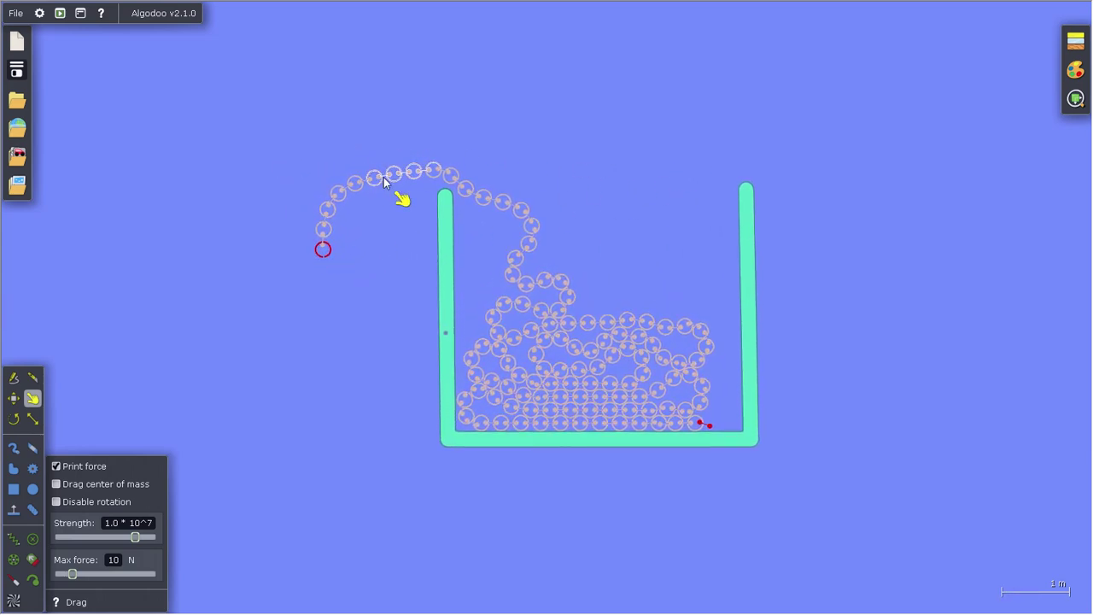
Deselect the highlighted links and attach a downward-pointing thruster to the underside of the chain's red end ring.
{"action": "left_click", "coordinate": [13, 398]}
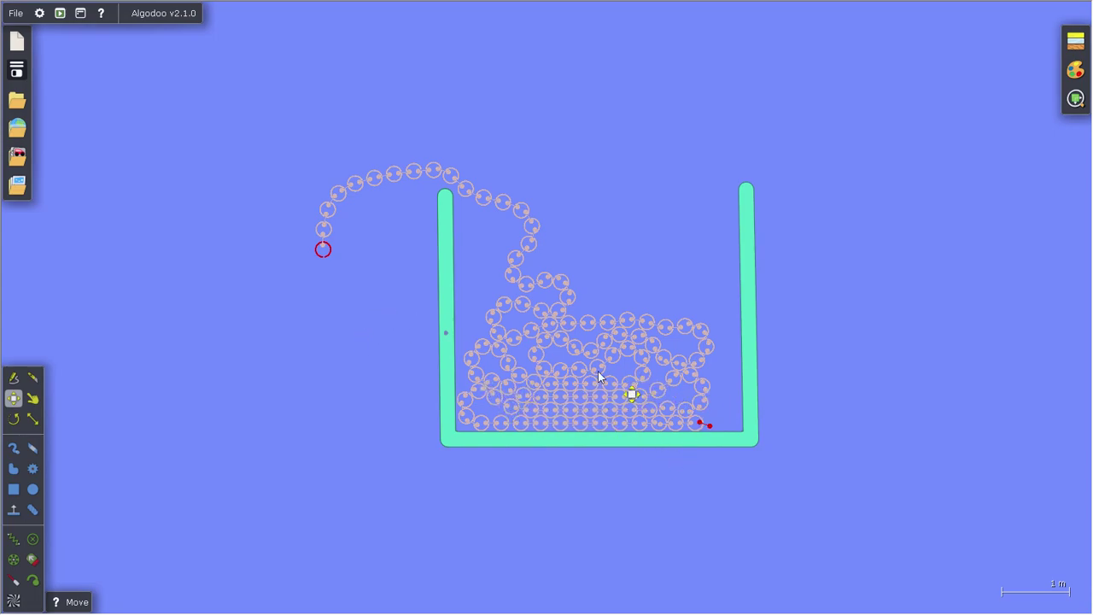
{"action": "scroll", "coordinate": [275, 250], "scroll_direction": "down", "scroll_amount": 10}
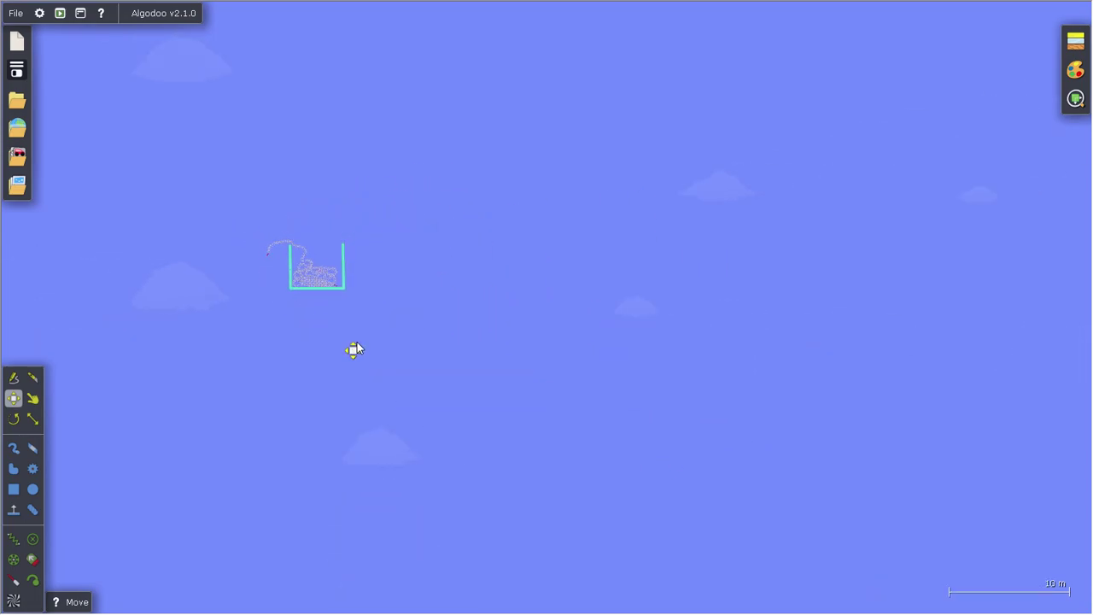
{"action": "scroll", "coordinate": [277, 312], "scroll_direction": "up", "scroll_amount": 10}
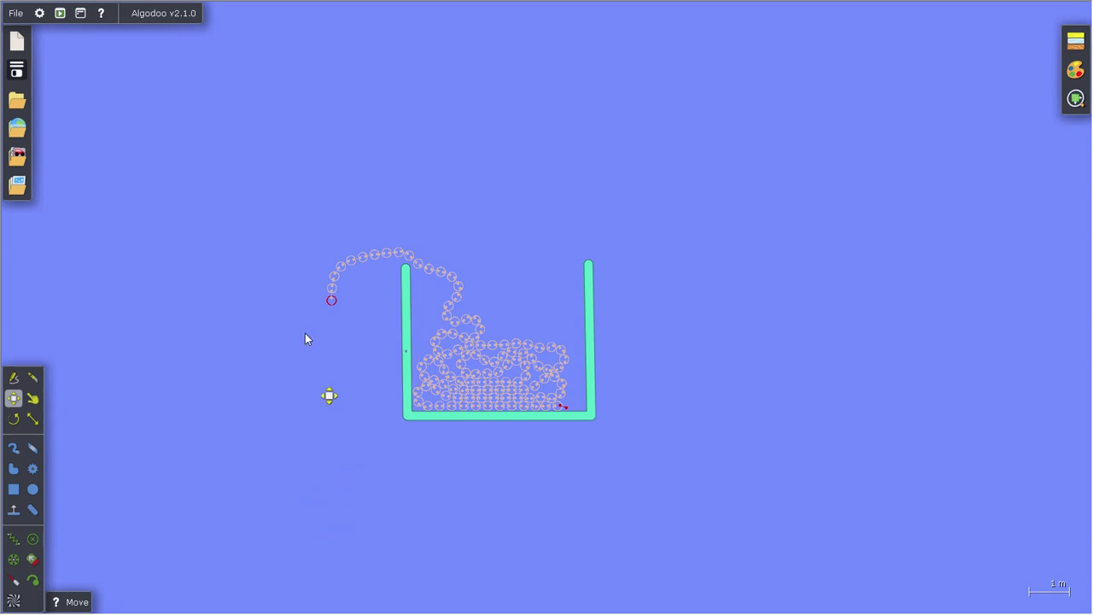
{"action": "scroll", "coordinate": [306, 418], "scroll_direction": "down", "scroll_amount": 10}
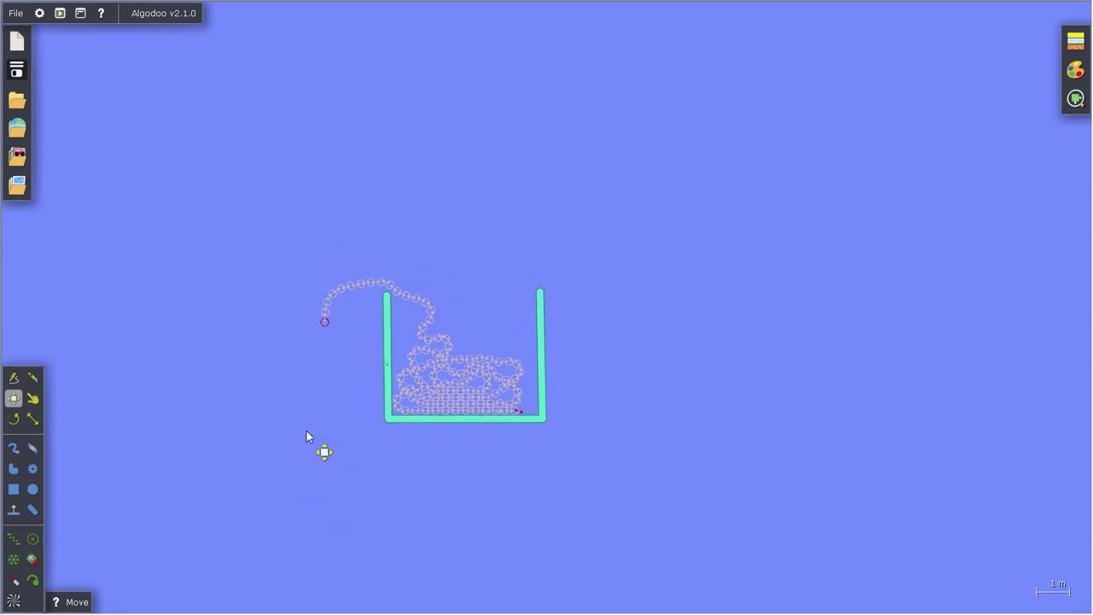
{"action": "scroll", "coordinate": [270, 535], "scroll_direction": "up", "scroll_amount": 10}
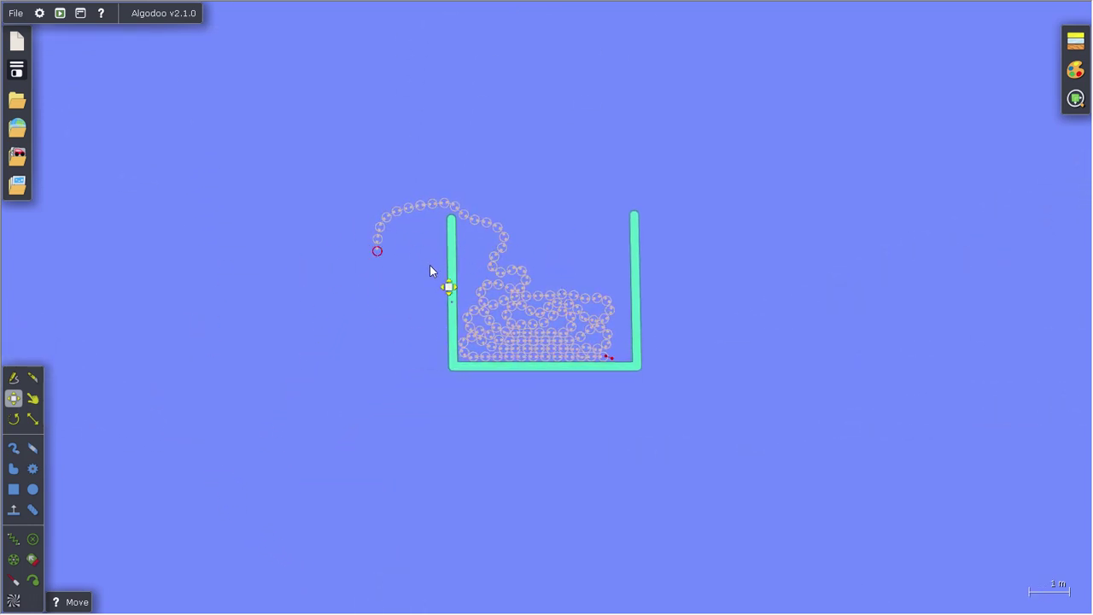
{"action": "scroll", "coordinate": [398, 273], "scroll_direction": "up", "scroll_amount": 10}
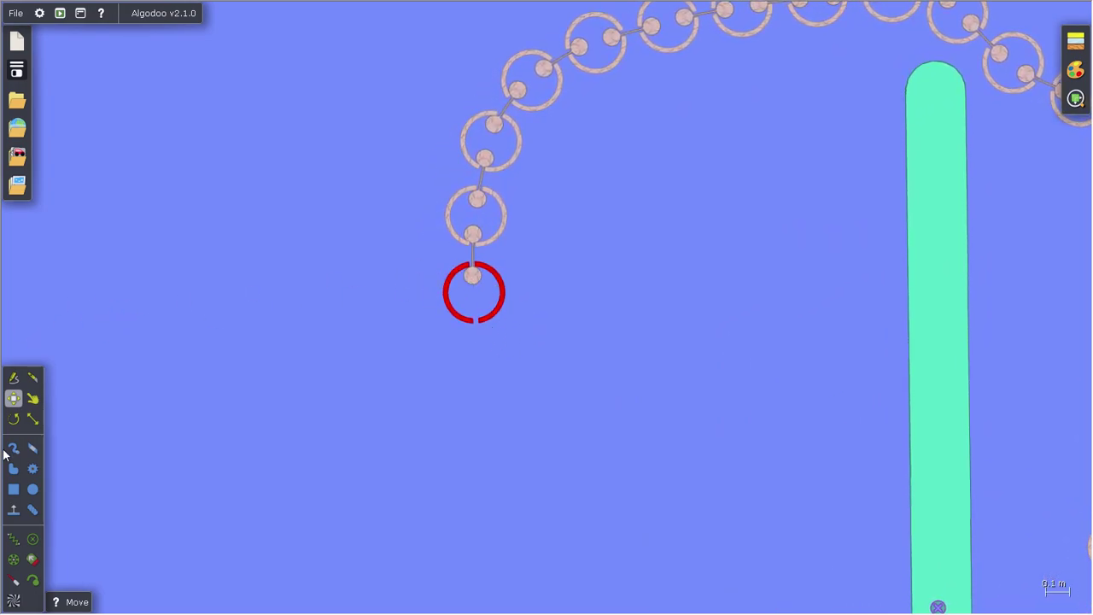
{"action": "left_click", "coordinate": [33, 559]}
{"action": "scroll", "coordinate": [454, 310], "scroll_direction": "up", "scroll_amount": 3}
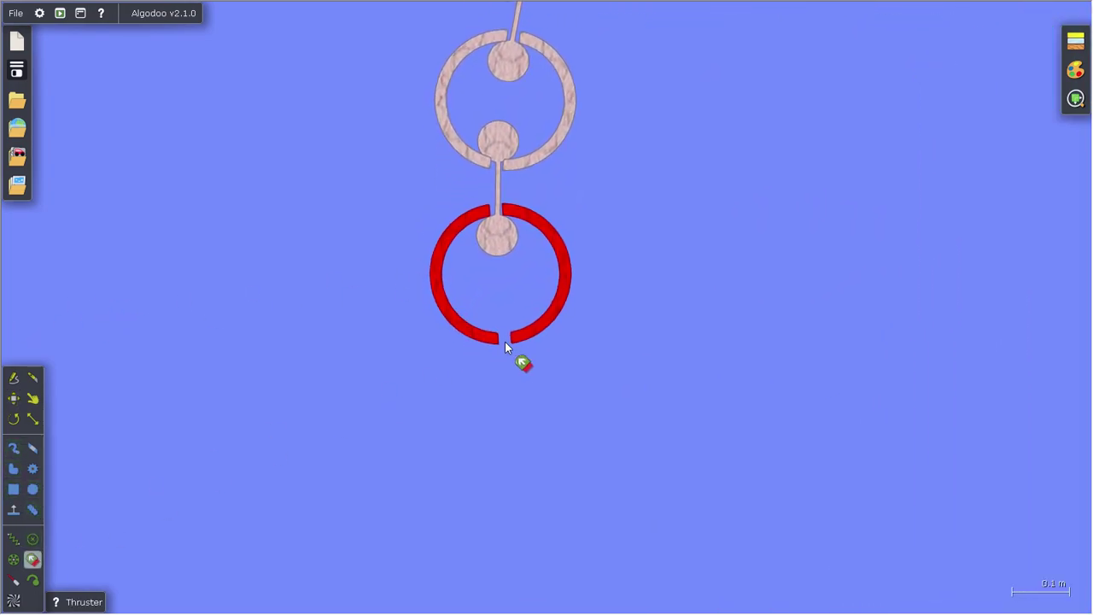
{"action": "left_click_drag", "start_coordinate": [495, 340], "coordinate": [517, 401]}
Stop the thruster from following geometry rotation and set its force to 5.0 N.
{"action": "right_click", "coordinate": [503, 341]}
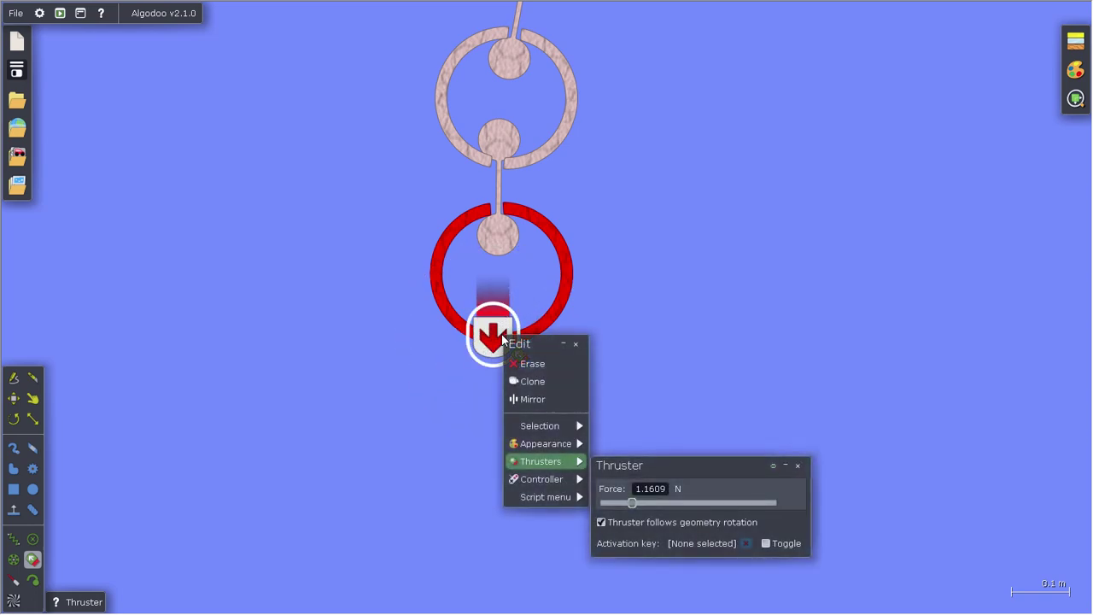
{"action": "mouse_move", "coordinate": [547, 426]}
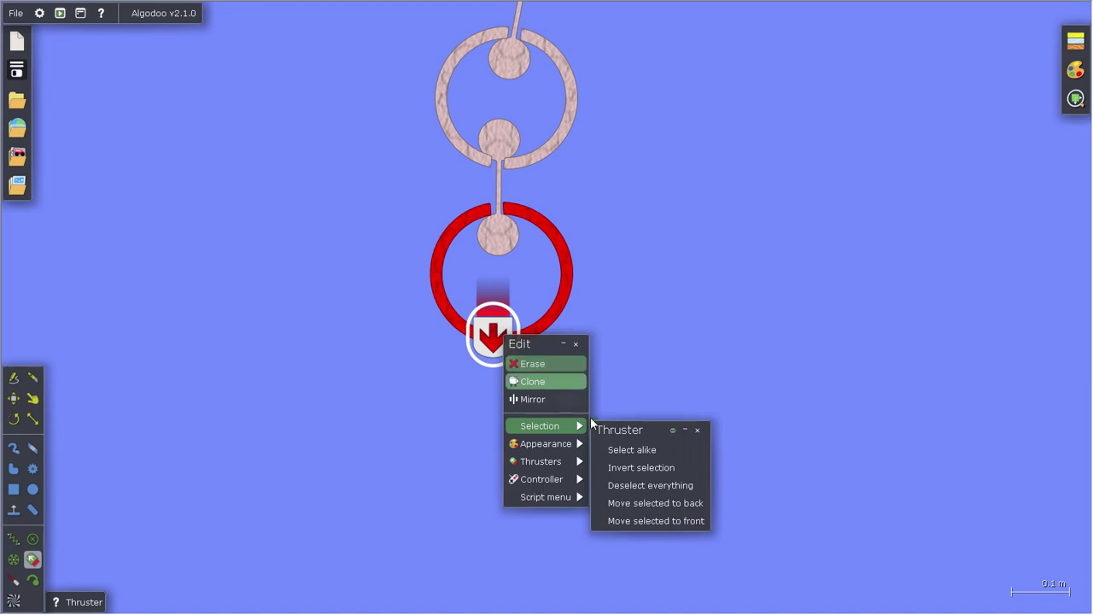
{"action": "mouse_move", "coordinate": [545, 466]}
{"action": "left_click", "coordinate": [634, 519]}
{"action": "left_click_drag", "start_coordinate": [636, 502], "coordinate": [673, 503]}
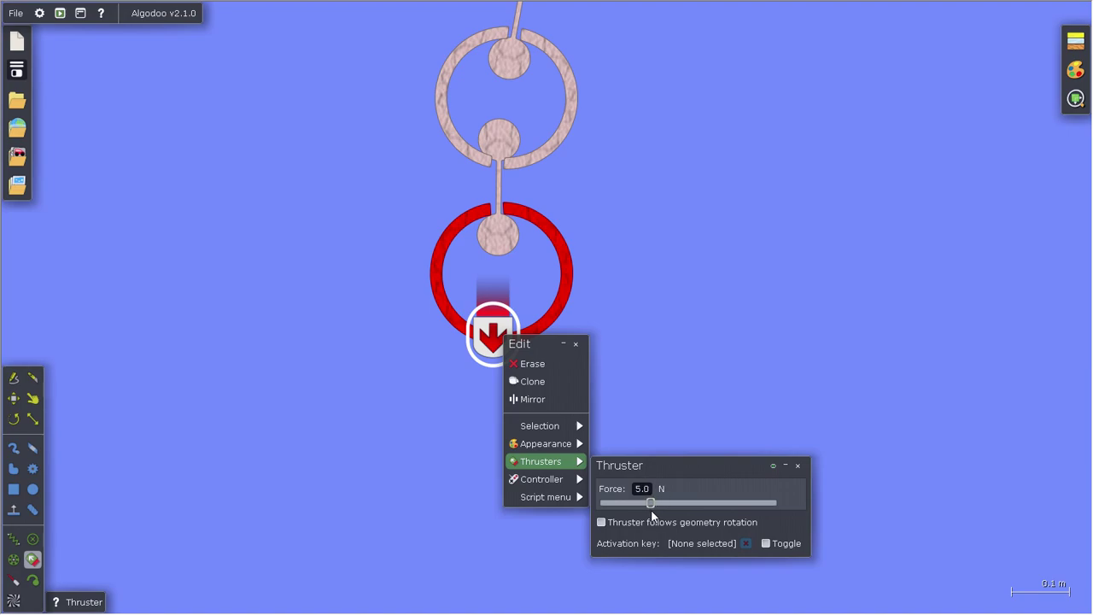
Run the simulation to watch the thruster pull the chain out of the container, and restore the scene to its starting state.
{"action": "scroll", "coordinate": [453, 460], "scroll_direction": "down", "scroll_amount": 10}
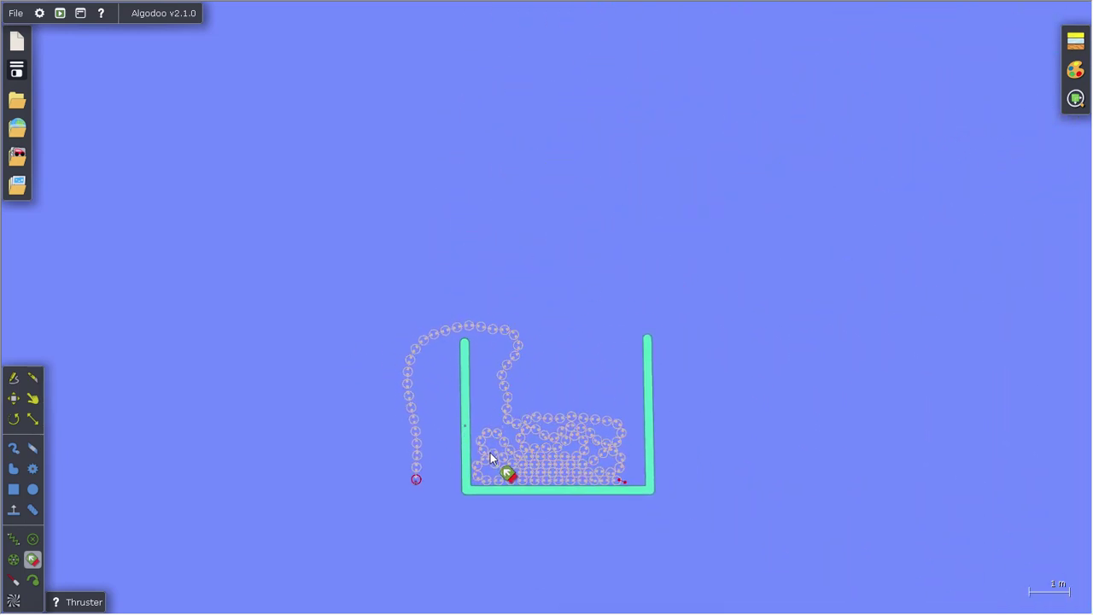
{"action": "scroll", "coordinate": [397, 422], "scroll_direction": "down", "scroll_amount": 8}
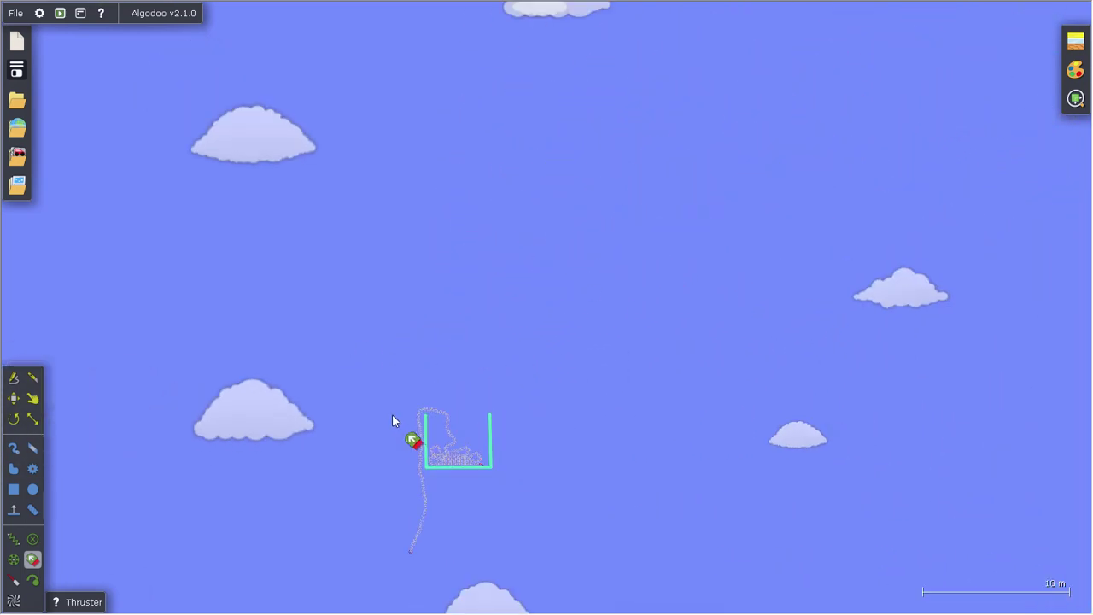
{"action": "scroll", "coordinate": [442, 438], "scroll_direction": "up", "scroll_amount": 10}
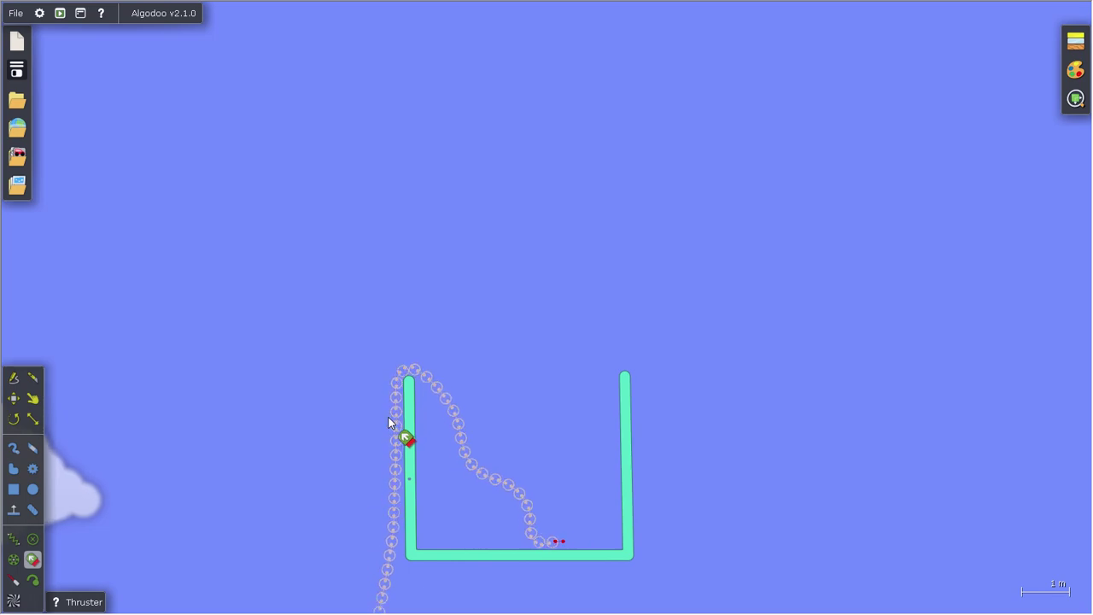
{"action": "scroll", "coordinate": [389, 420], "scroll_direction": "down", "scroll_amount": 20}
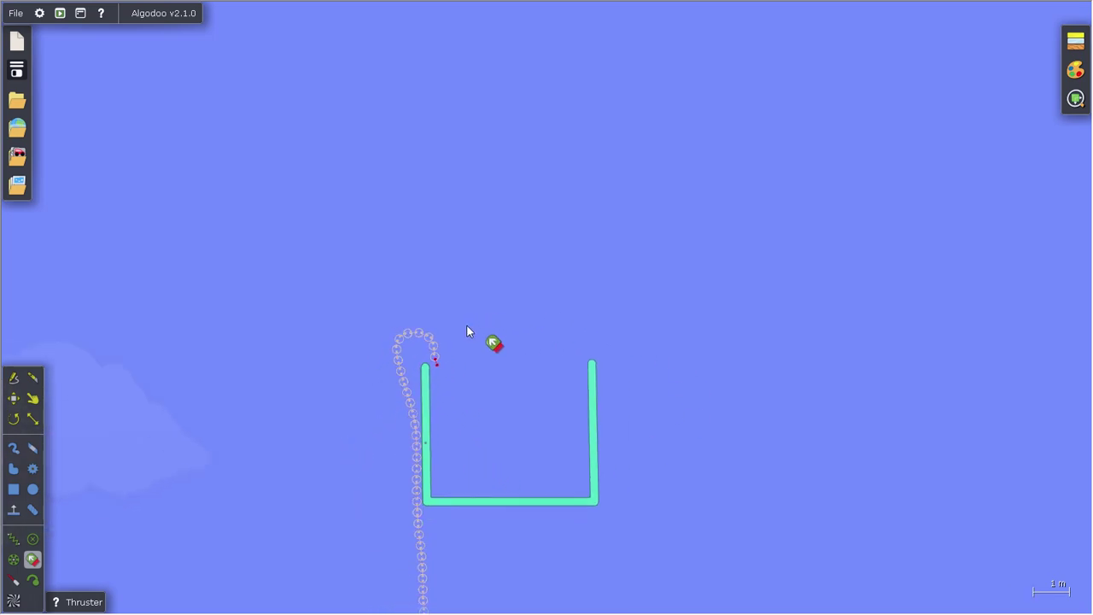
{"action": "scroll", "coordinate": [398, 442], "scroll_direction": "up", "scroll_amount": 7}
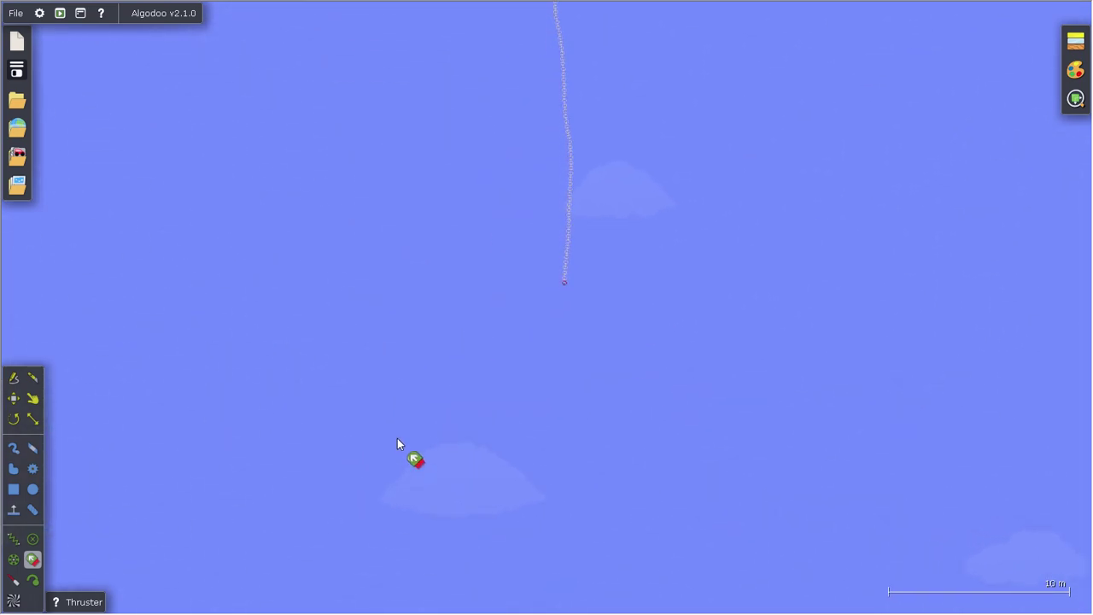
{"action": "scroll", "coordinate": [537, 483], "scroll_direction": "up", "scroll_amount": 7}
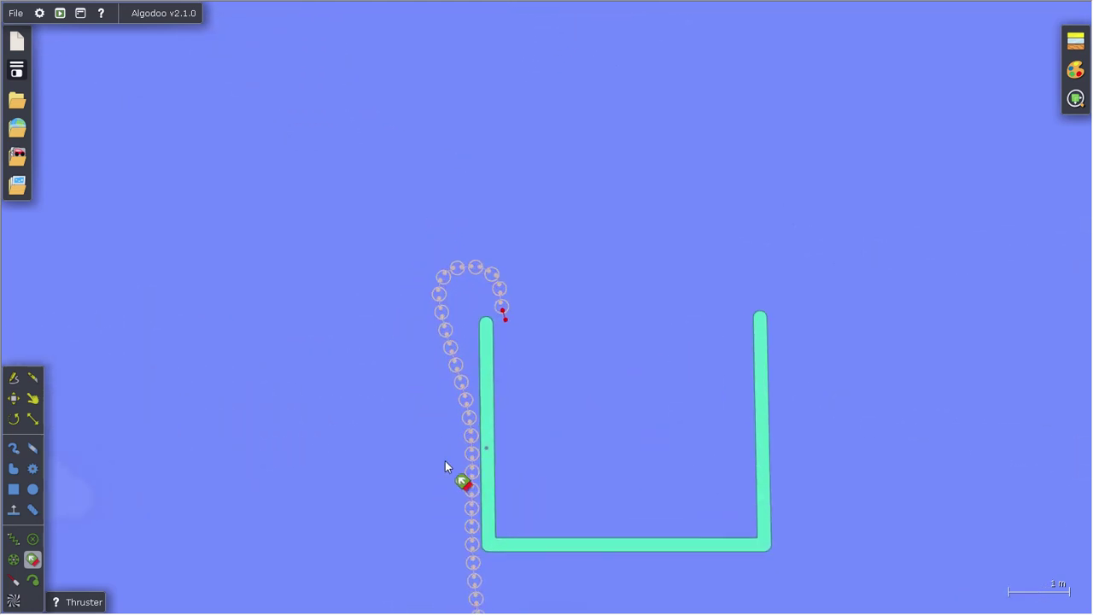
{"action": "left_click", "coordinate": [13, 377]}
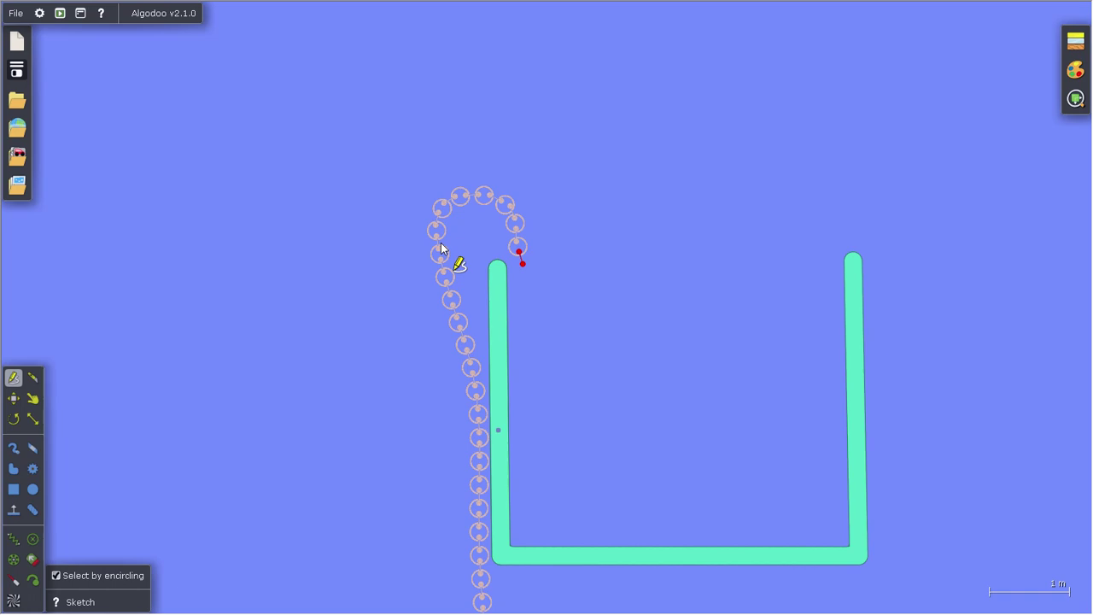
{"action": "scroll", "coordinate": [441, 248], "scroll_direction": "down", "scroll_amount": 2}
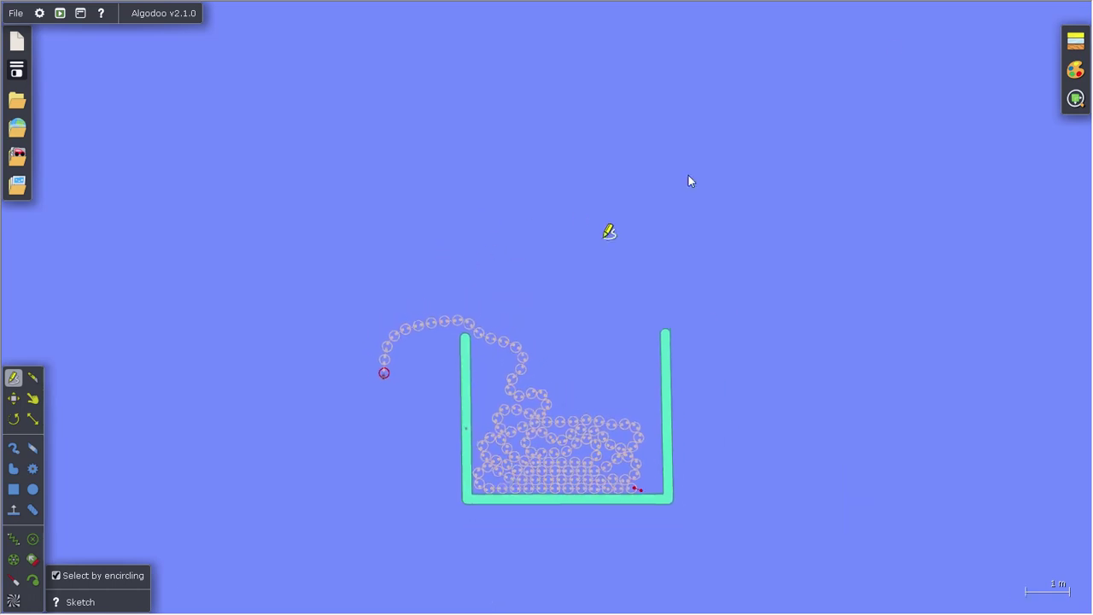
Show the force arrows on the chain, examine them around its raised section and in the container, and hide them again.
{"action": "left_click", "coordinate": [1076, 98]}
{"action": "left_click", "coordinate": [869, 128]}
{"action": "left_click", "coordinate": [810, 130]}
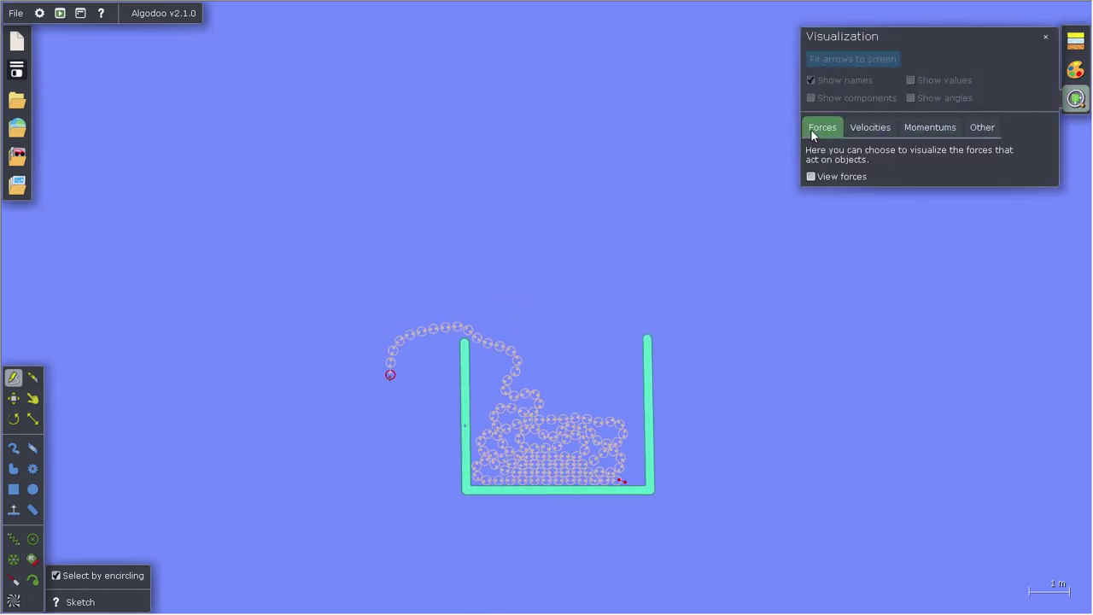
{"action": "left_click", "coordinate": [908, 128]}
{"action": "left_click", "coordinate": [844, 128]}
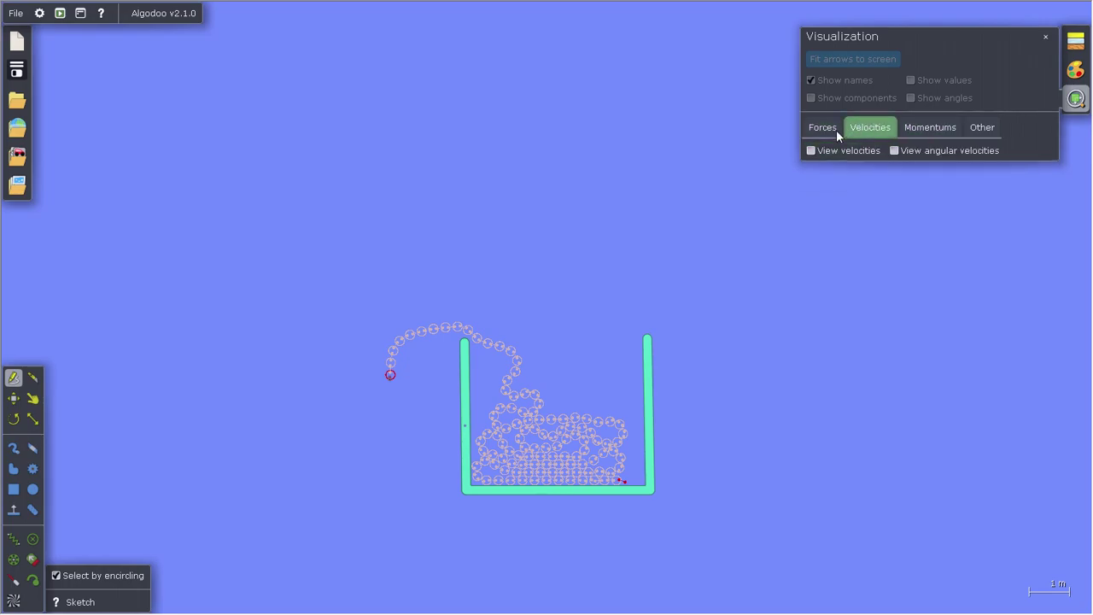
{"action": "left_click", "coordinate": [834, 135]}
{"action": "left_click", "coordinate": [822, 176]}
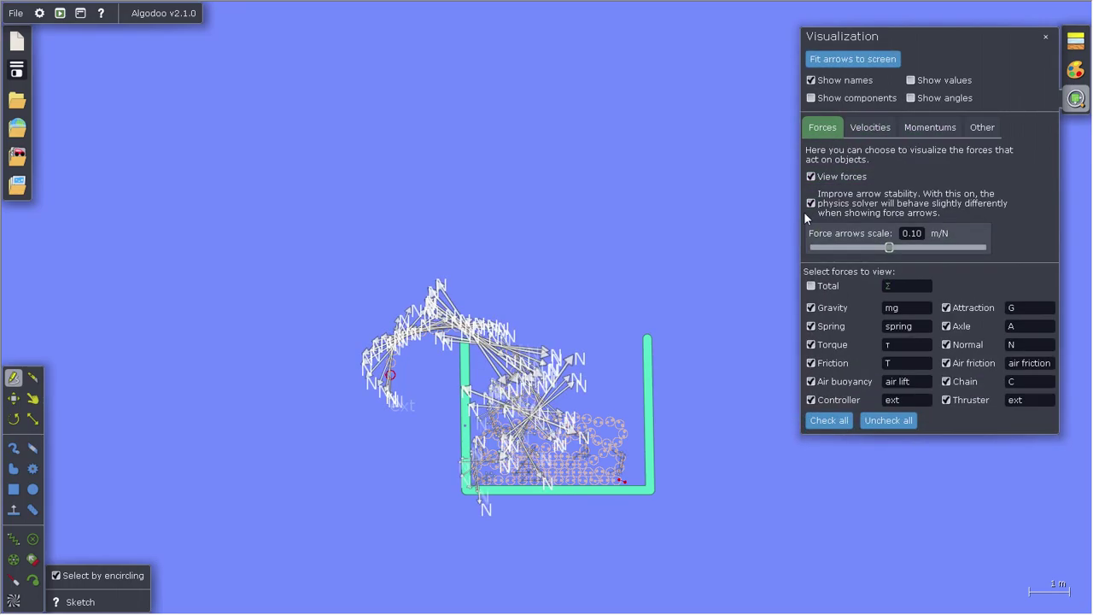
{"action": "scroll", "coordinate": [461, 419], "scroll_direction": "up", "scroll_amount": 5}
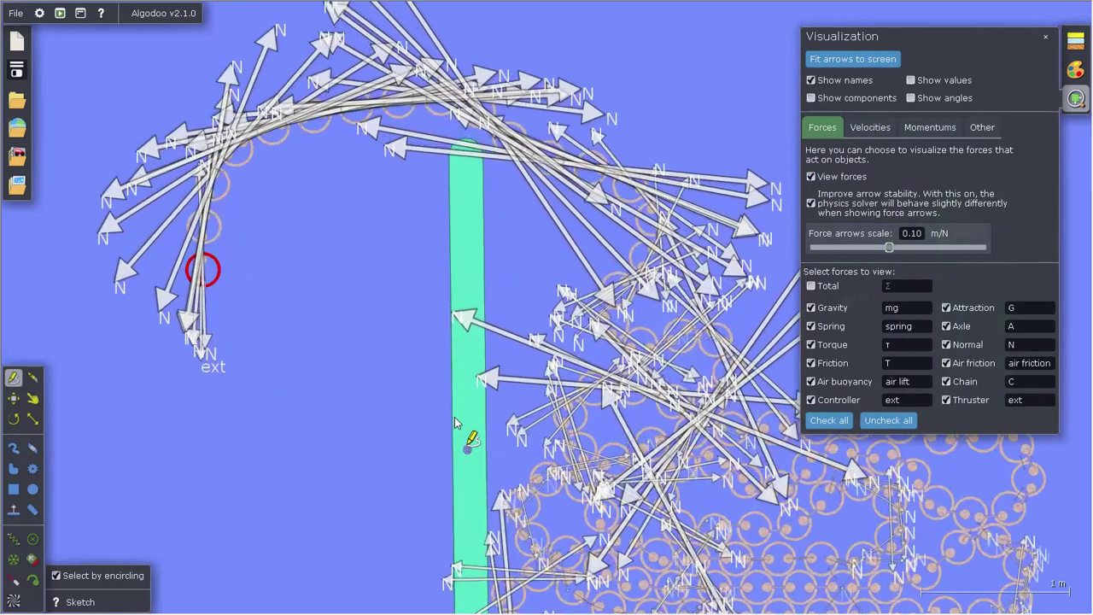
{"action": "scroll", "coordinate": [411, 398], "scroll_direction": "down", "scroll_amount": 1}
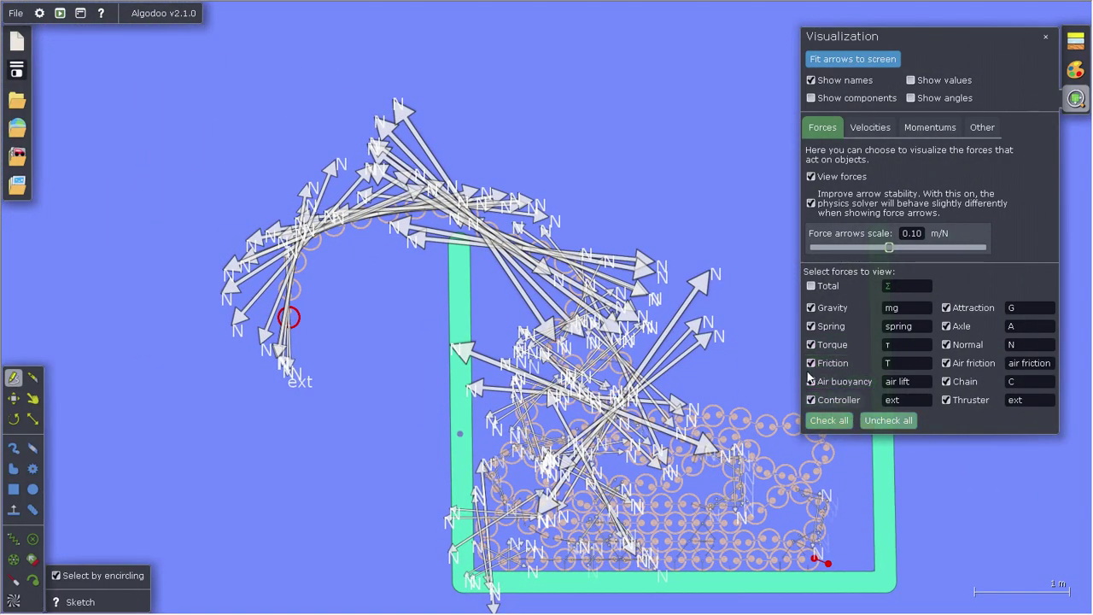
{"action": "left_click", "coordinate": [811, 175]}
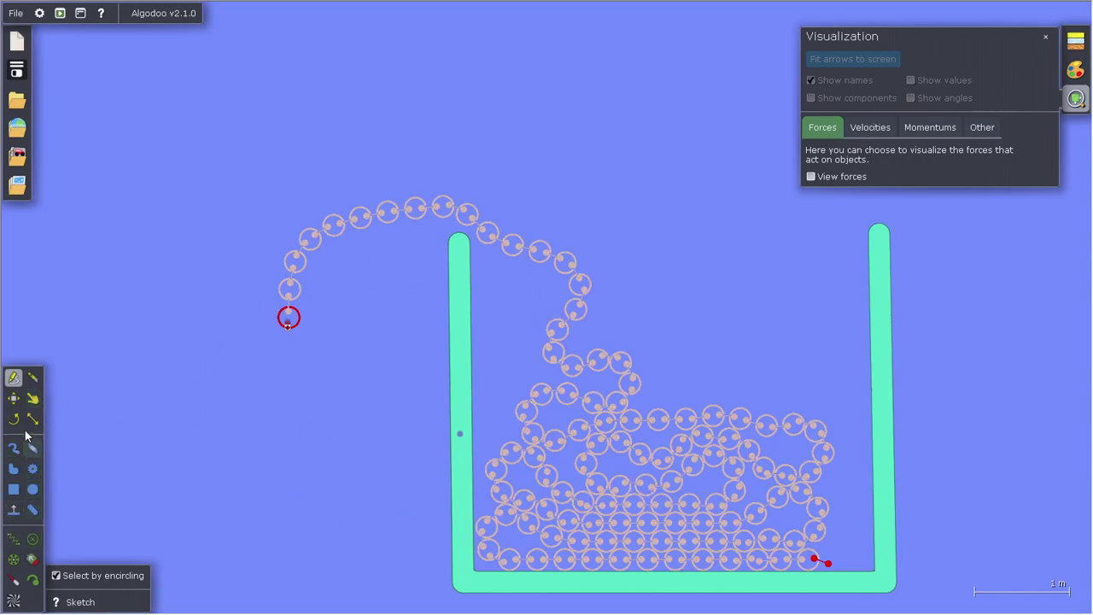
Select a row of chain links across the middle of the pile and show the force arrows for those links only.
{"action": "left_click", "coordinate": [13, 398]}
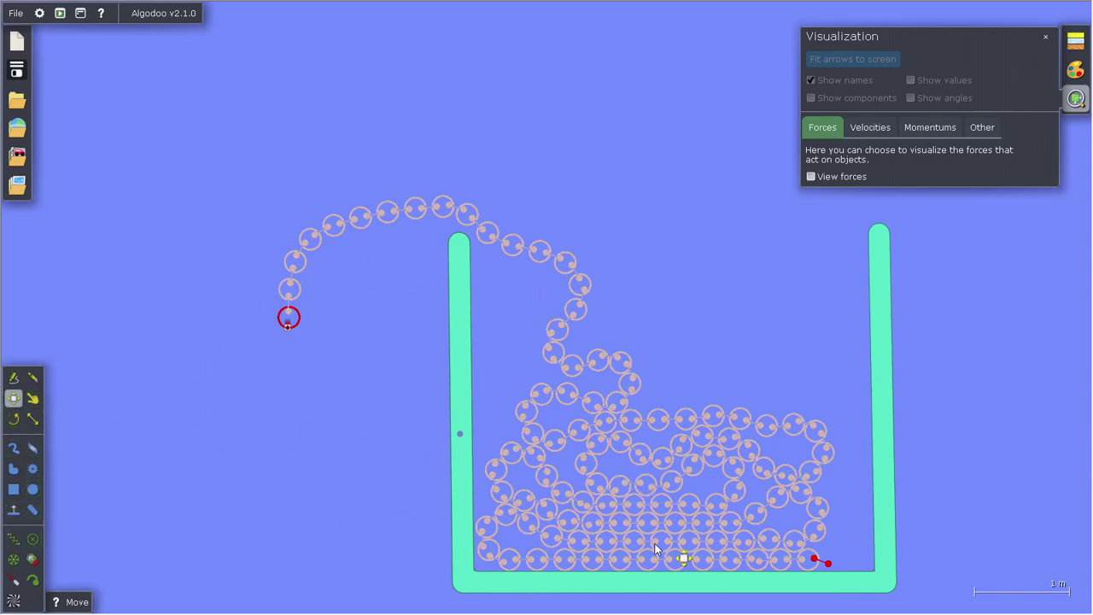
{"action": "left_click", "coordinate": [626, 501]}
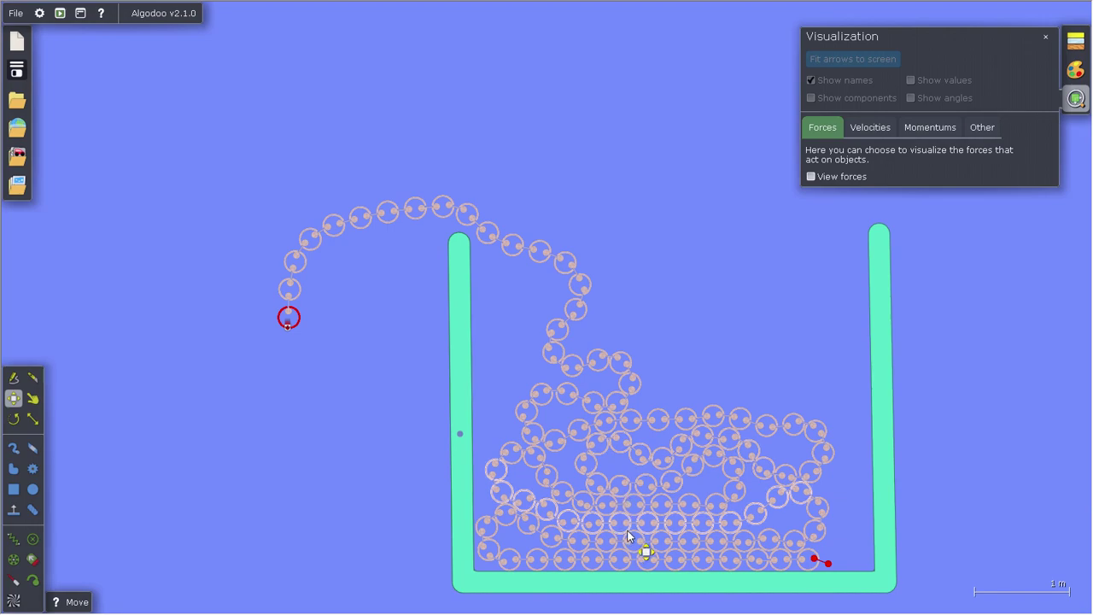
{"action": "right_click", "coordinate": [551, 501]}
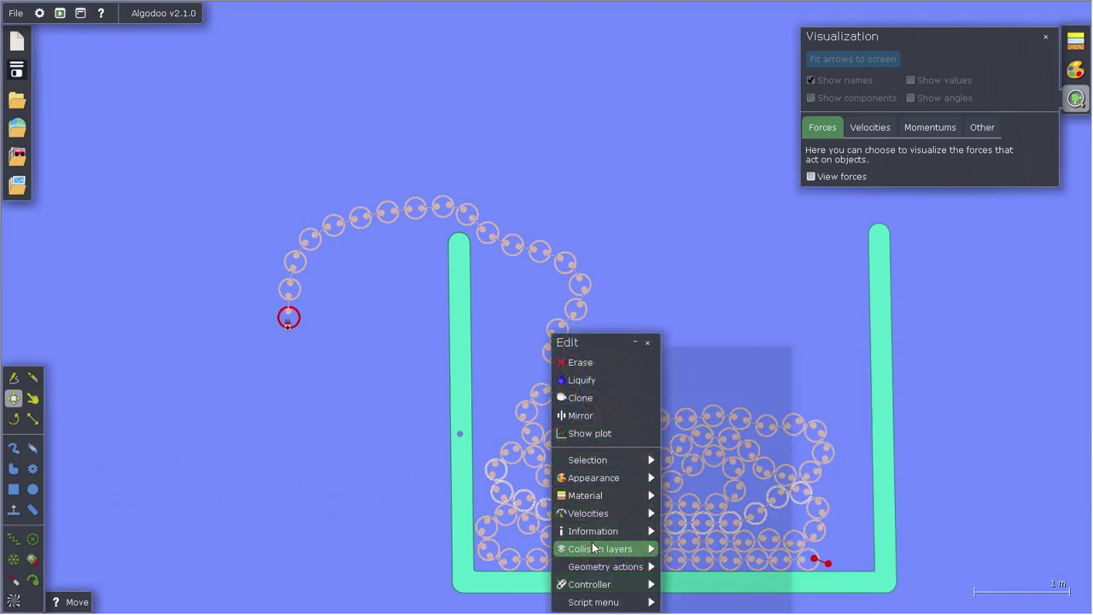
{"action": "mouse_move", "coordinate": [610, 517]}
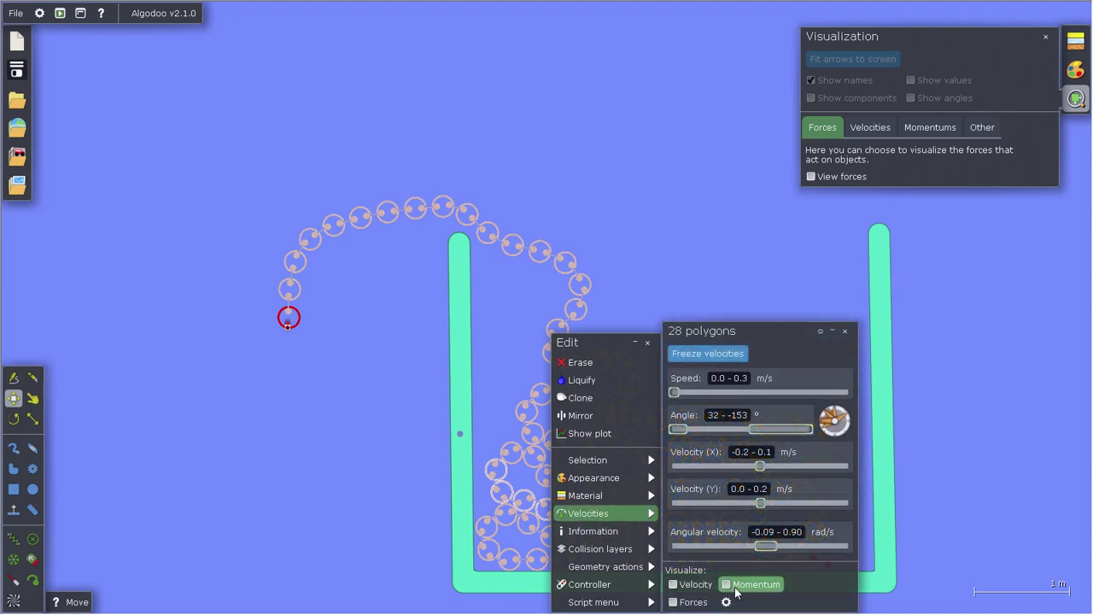
{"action": "left_click", "coordinate": [694, 602]}
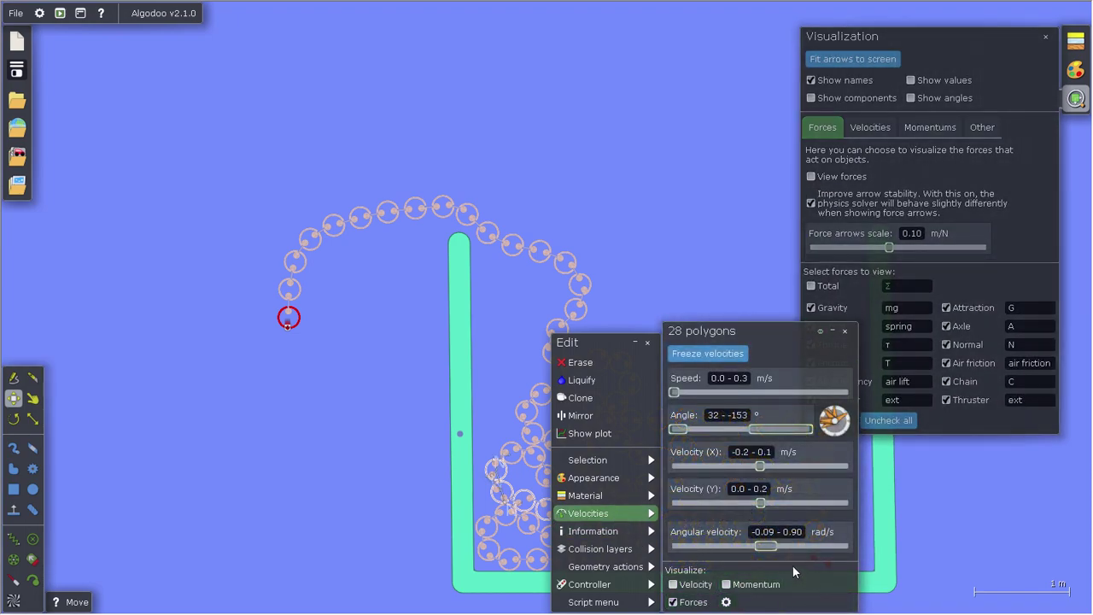
{"action": "left_click", "coordinate": [720, 256]}
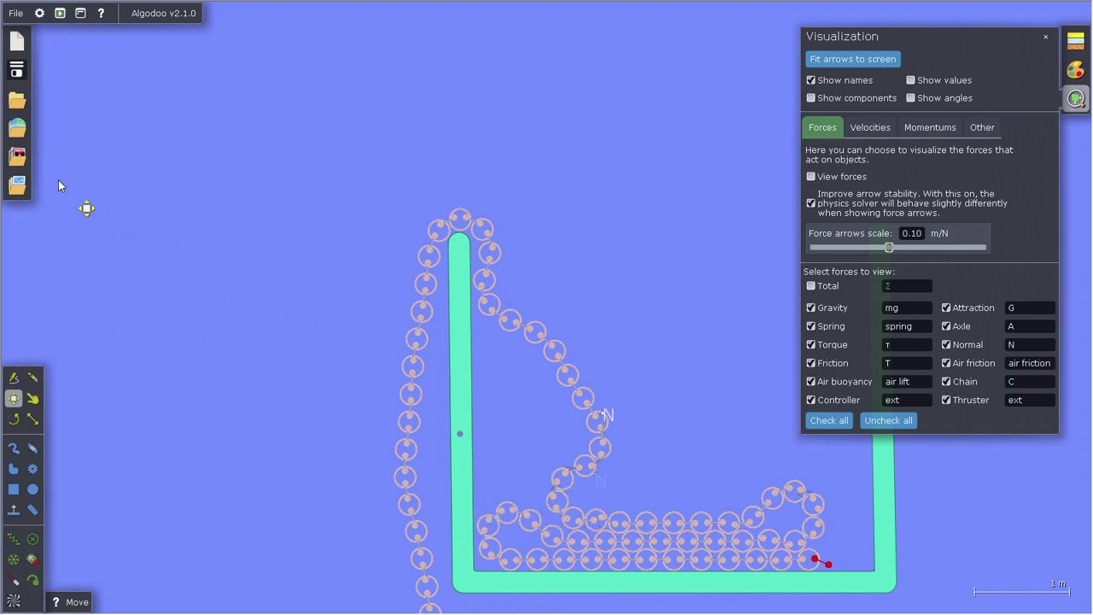
Check the simulation frequency in the program options and close them.
{"action": "left_click", "coordinate": [40, 13]}
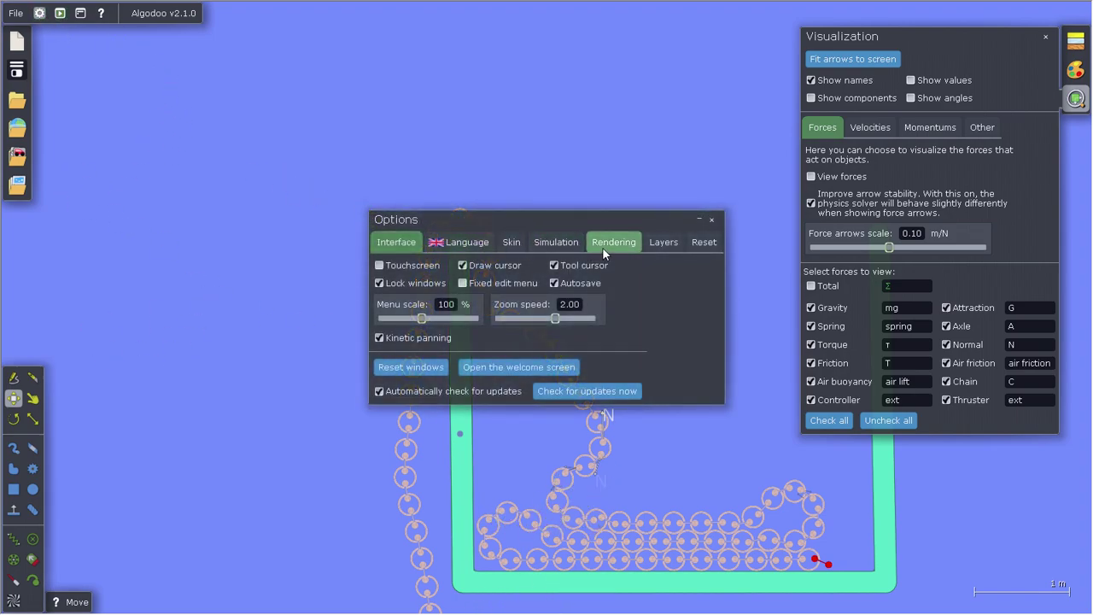
{"action": "left_click", "coordinate": [602, 247]}
{"action": "left_click", "coordinate": [546, 243]}
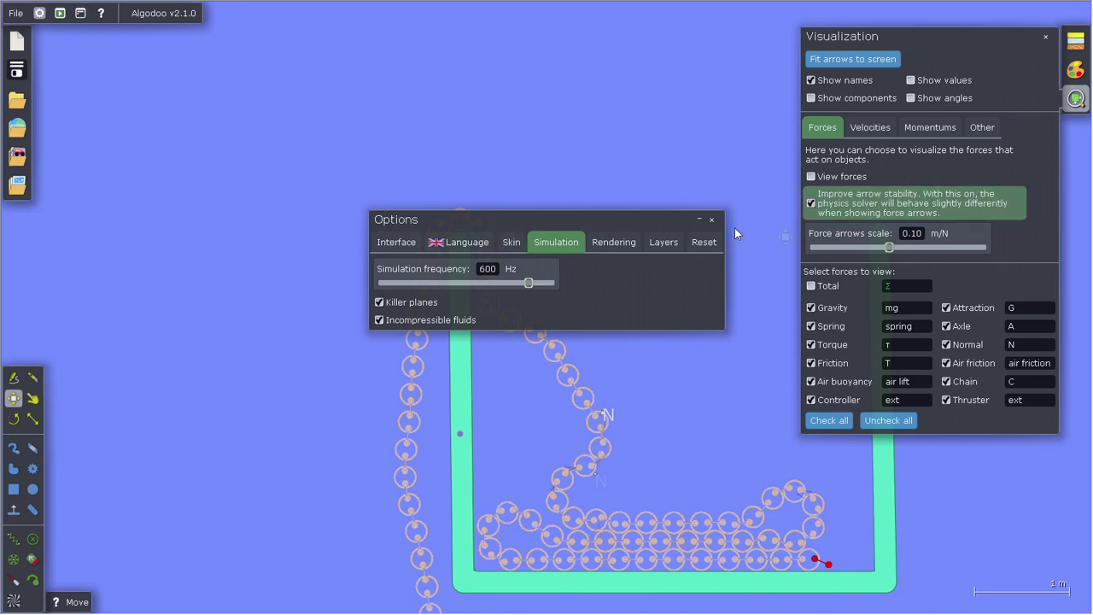
{"action": "left_click", "coordinate": [711, 219]}
Run the simulation with repeated pauses to examine the selected links' force arrows until the chain has left the container.
{"action": "key", "text": "space"}
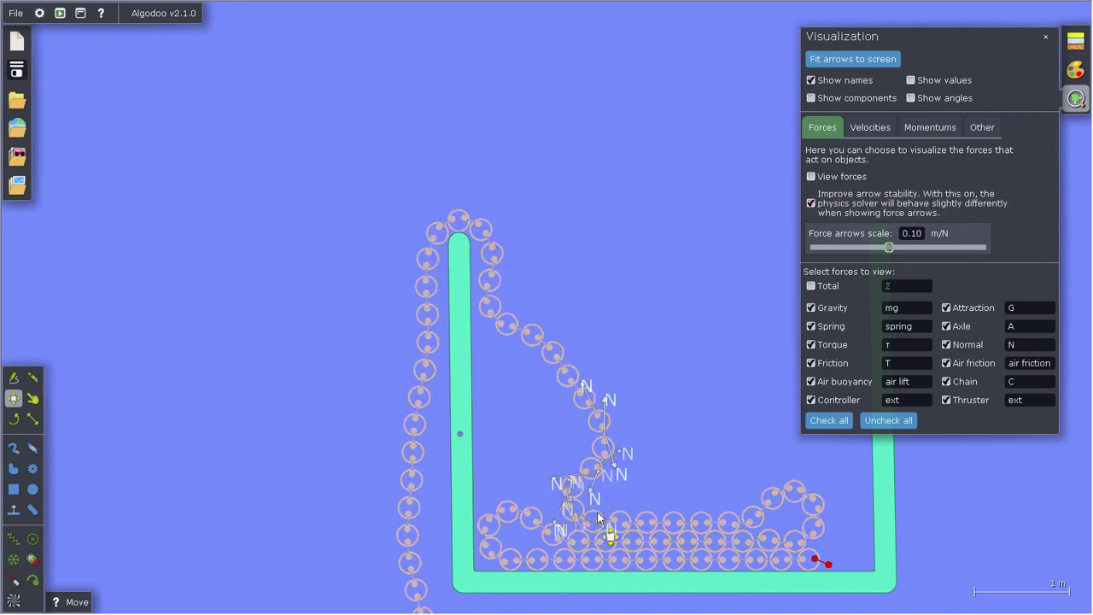
{"action": "key", "text": "space"}
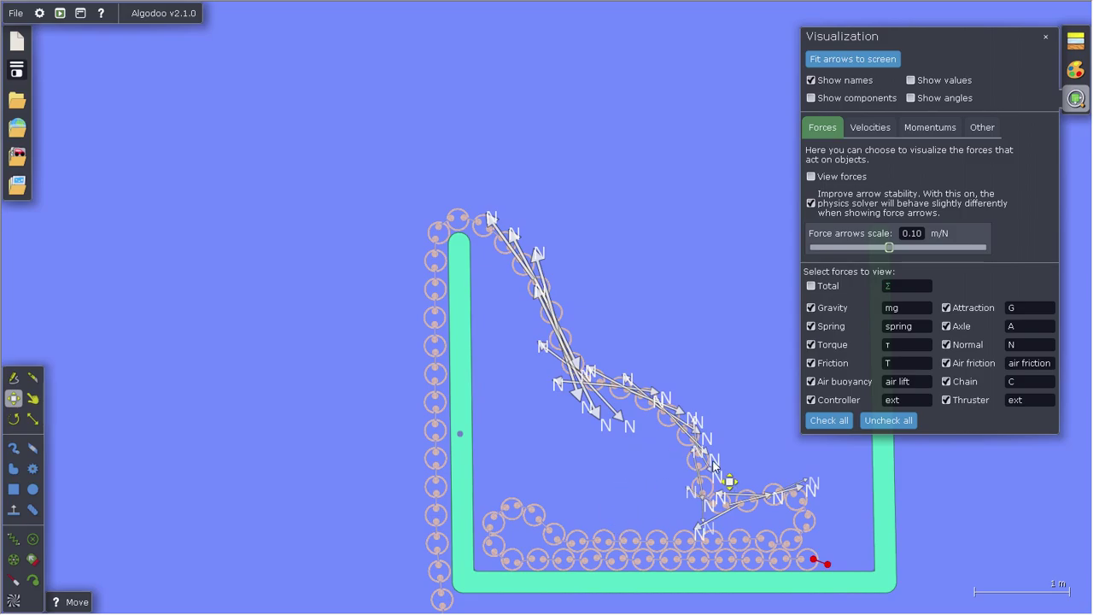
{"action": "key", "text": "space"}
{"action": "key", "text": "space"}
{"action": "key", "text": "space"}
{"action": "key", "text": "space"}
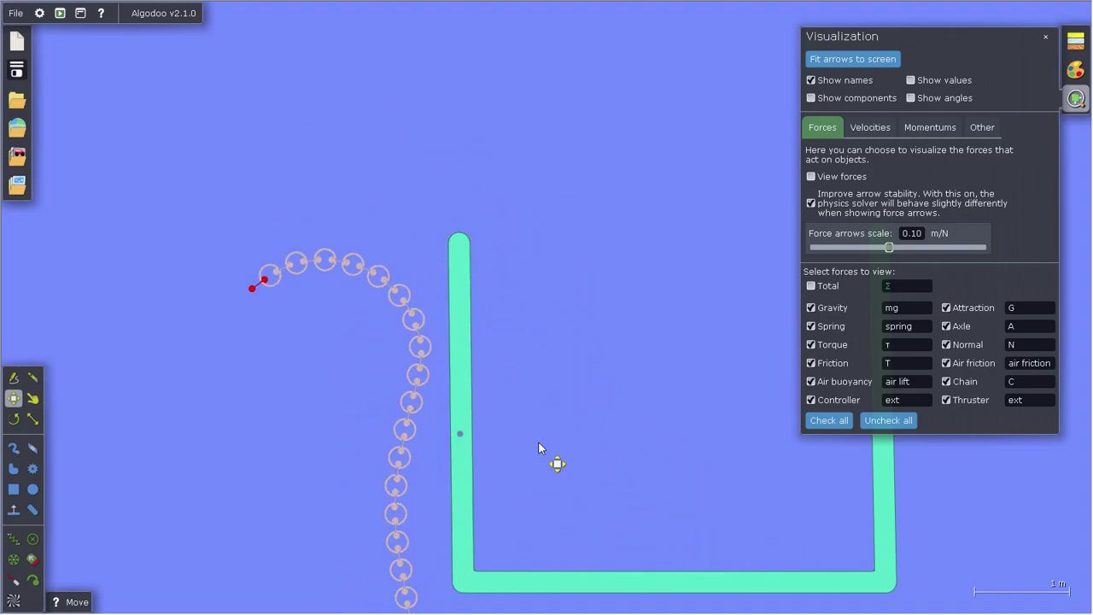
{"action": "key", "text": "space"}
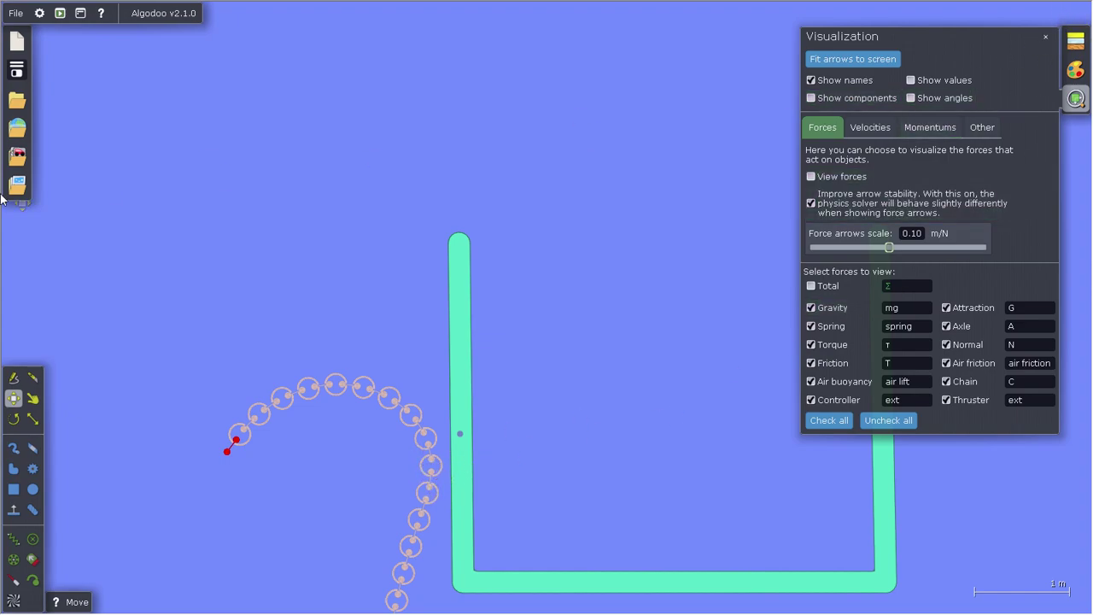
{"action": "scroll", "coordinate": [384, 359], "scroll_direction": "down", "scroll_amount": 8}
{"action": "scroll", "coordinate": [363, 376], "scroll_direction": "up", "scroll_amount": 8}
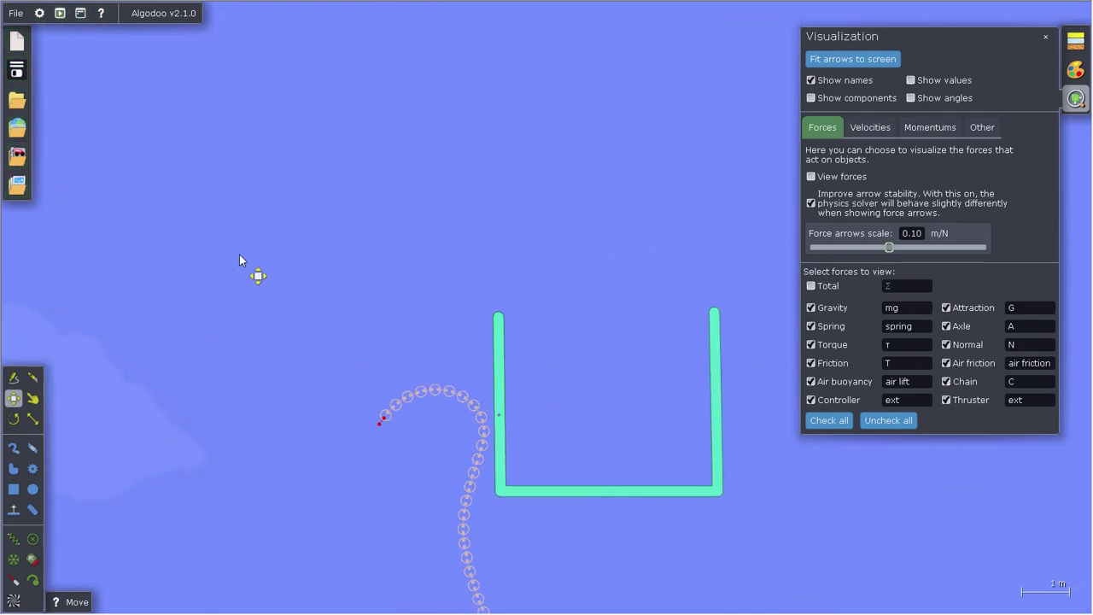
Open the Algobox home page and search the shared scenes for "mould".
{"action": "left_click", "coordinate": [25, 138]}
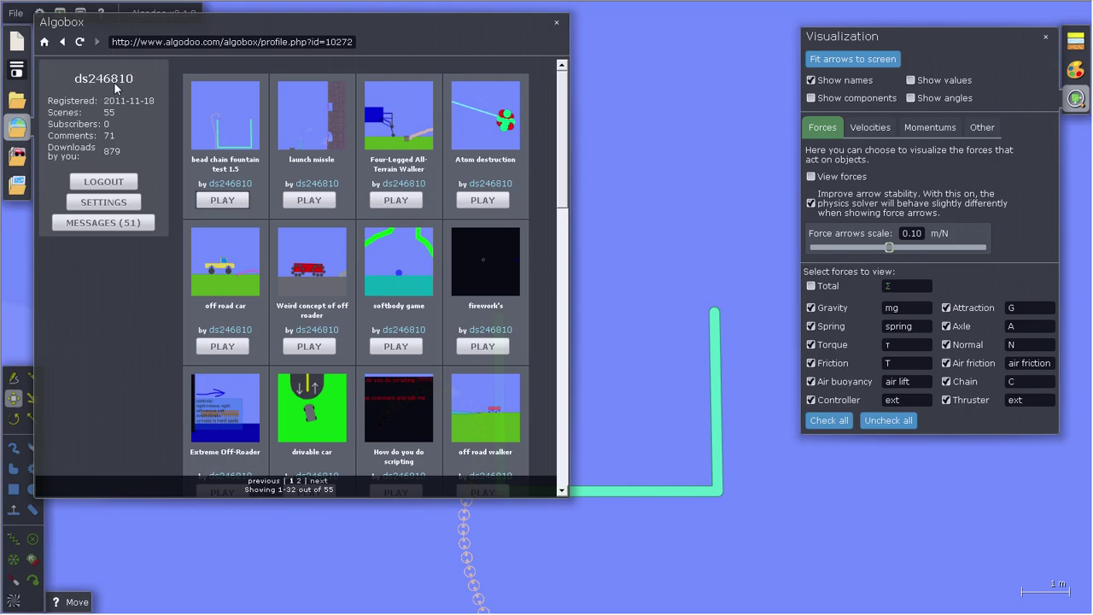
{"action": "left_click", "coordinate": [61, 41]}
{"action": "left_click", "coordinate": [524, 73]}
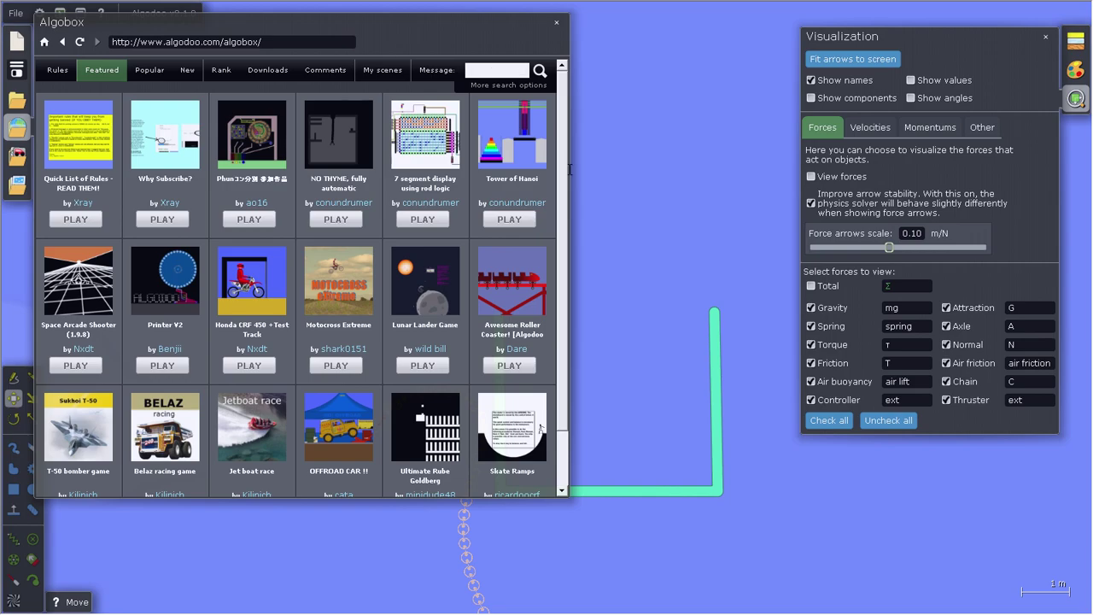
{"action": "type", "text": "mould"}
{"action": "key", "text": "Return"}
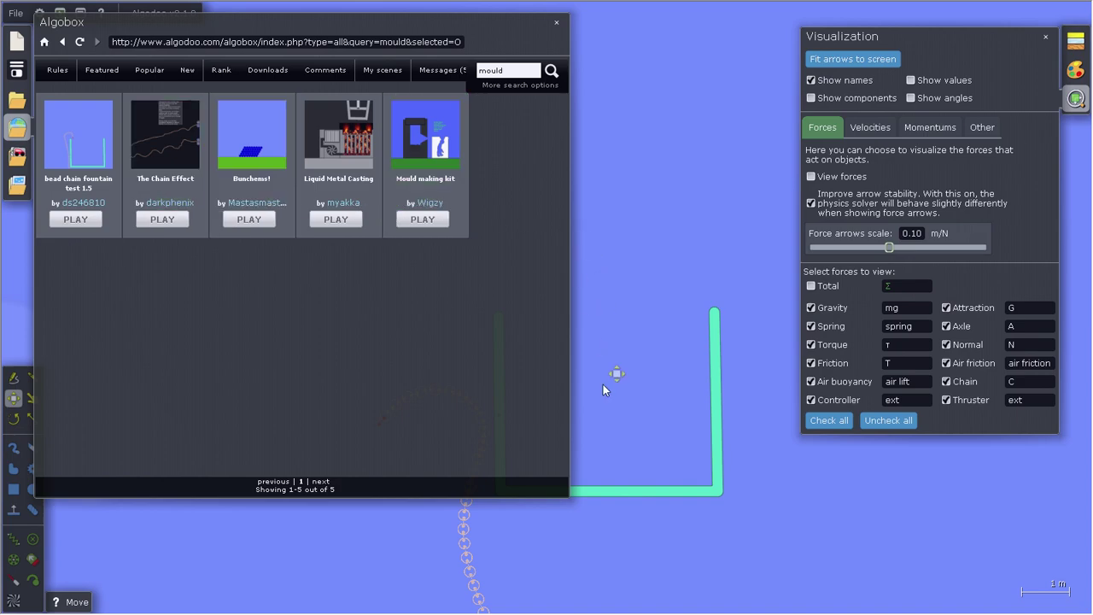
Open the details page of bead chain fountain test 1.5, load the scene, and dismiss its description.
{"action": "left_click", "coordinate": [97, 183]}
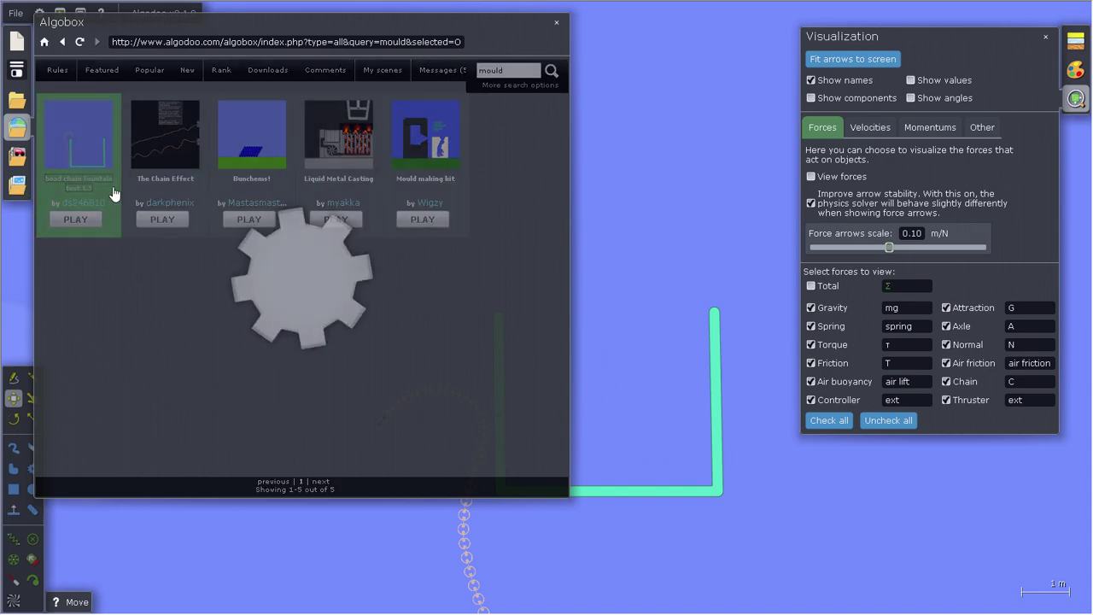
{"action": "scroll", "coordinate": [287, 346], "scroll_direction": "down", "scroll_amount": 1}
{"action": "scroll", "coordinate": [286, 344], "scroll_direction": "up", "scroll_amount": 1}
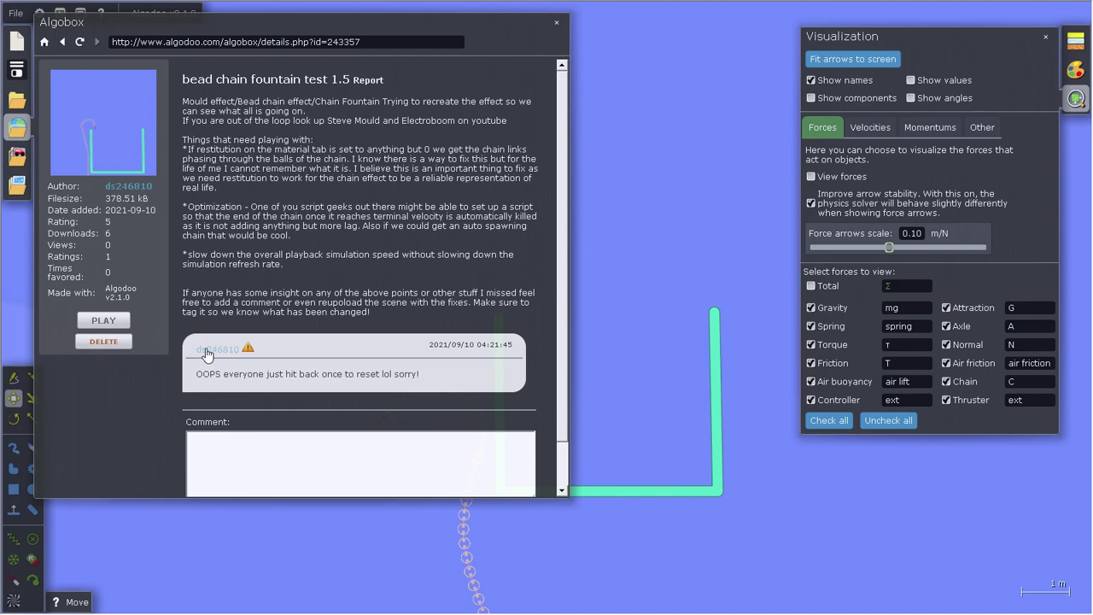
{"action": "left_click", "coordinate": [89, 323]}
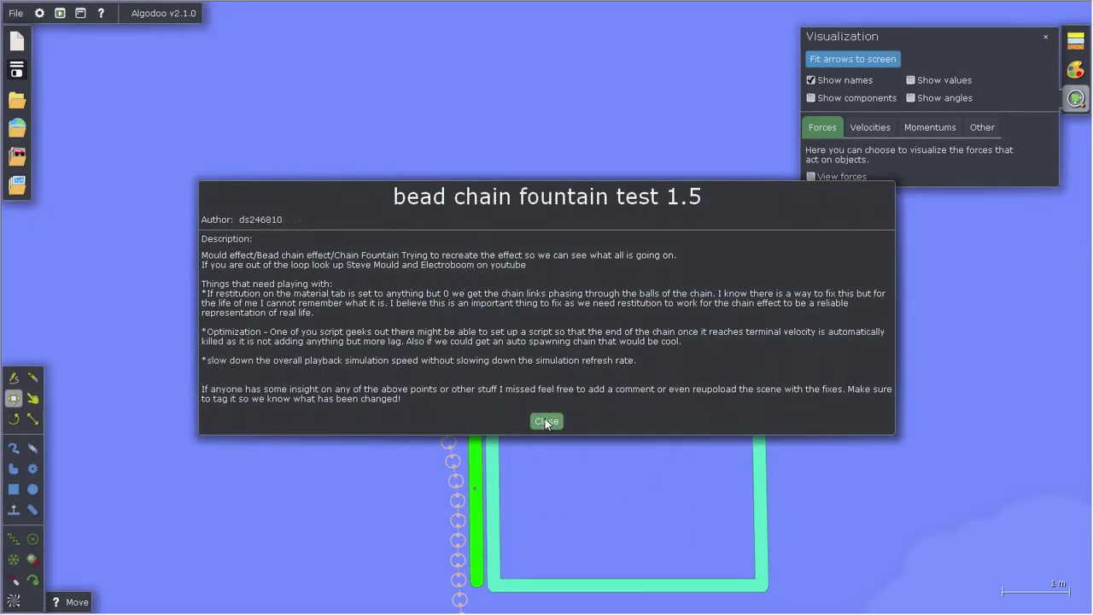
{"action": "left_click", "coordinate": [546, 422]}
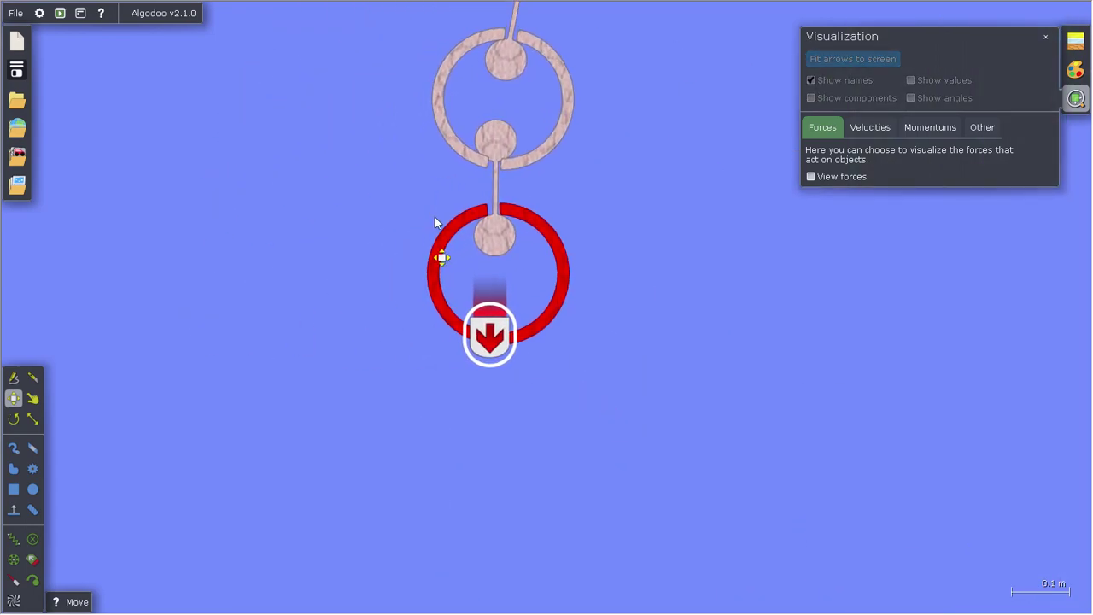
{"action": "scroll", "coordinate": [435, 220], "scroll_direction": "down", "scroll_amount": 10}
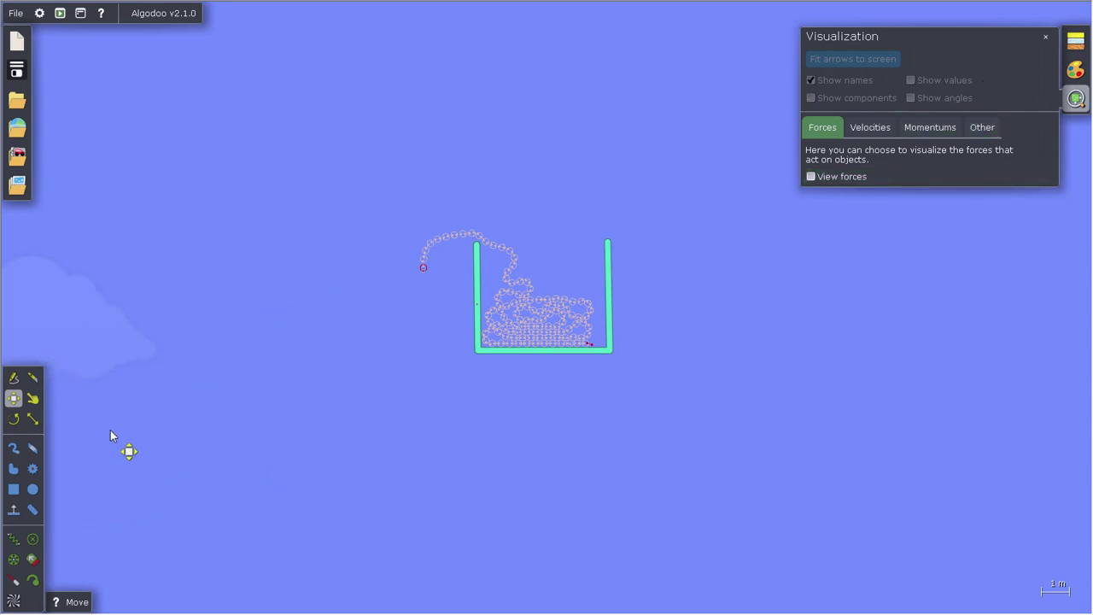
Reopen the scene's Algobox page, go to its comment box, and move the window clear of the side toolbars.
{"action": "left_click", "coordinate": [17, 128]}
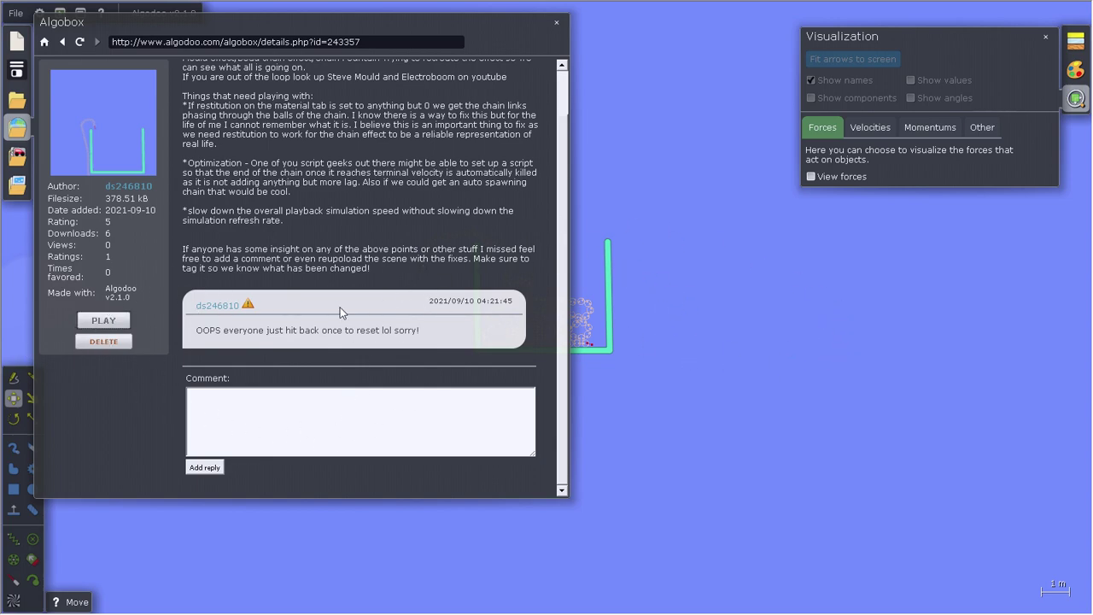
{"action": "left_click", "coordinate": [344, 428]}
{"action": "left_click_drag", "start_coordinate": [212, 23], "coordinate": [352, 65]}
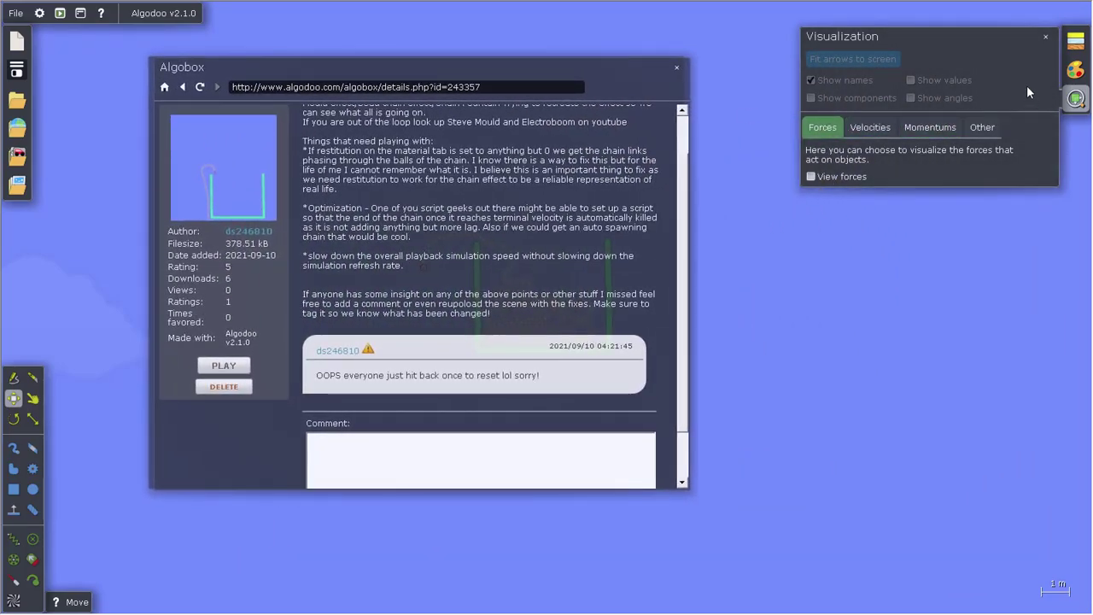